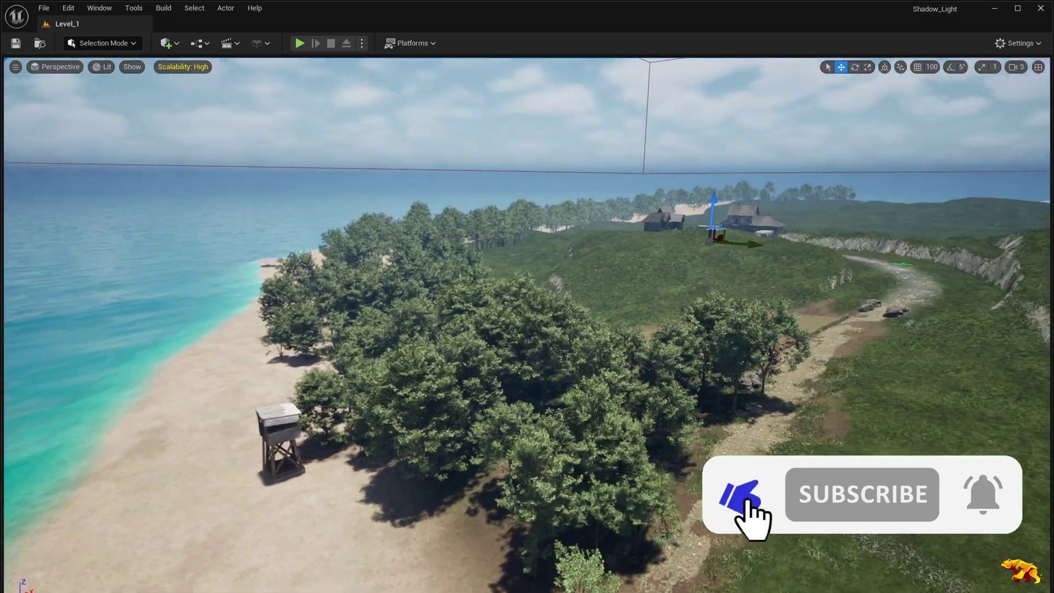
Survey the level's coastline, forest, stone path and rocky slopes from above.
right_click_drag(527, 296, 931, 382)
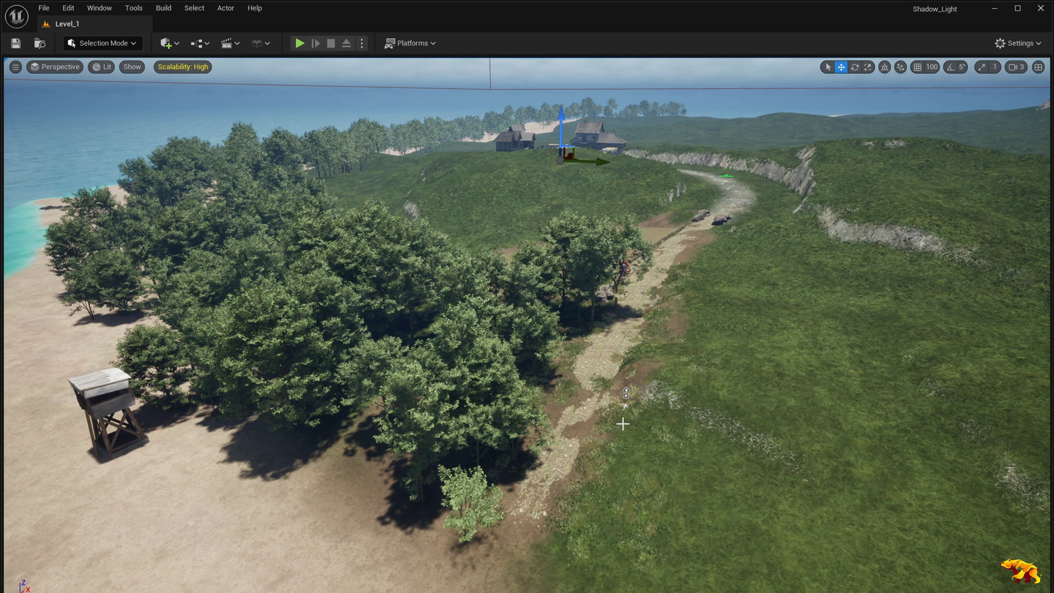
right_click_drag(628, 426, 451, 330)
right_click_drag(572, 393, 563, 430)
key("a")
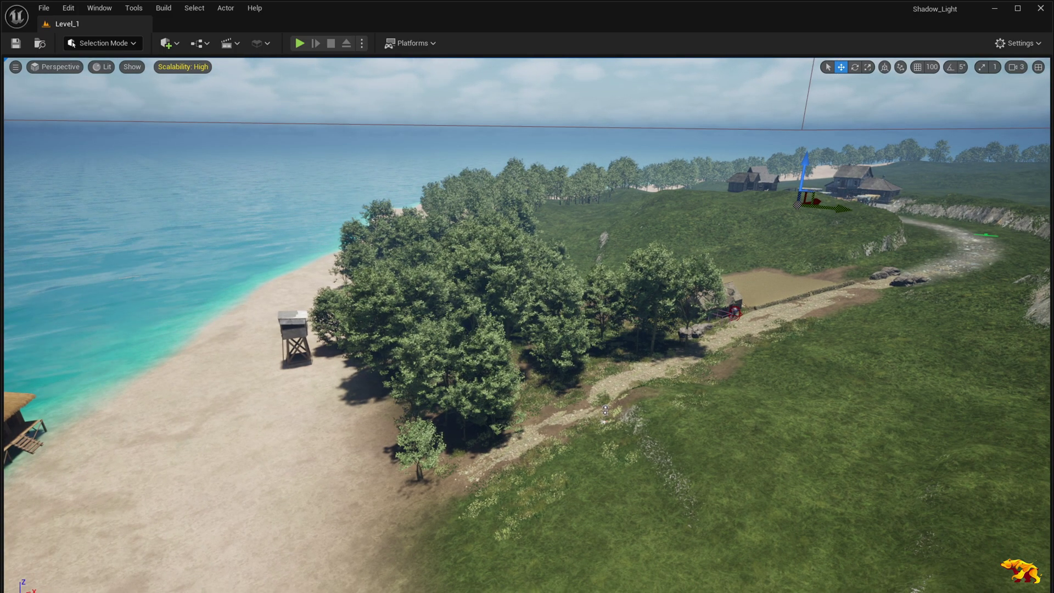
right_click_drag(553, 423, 634, 443)
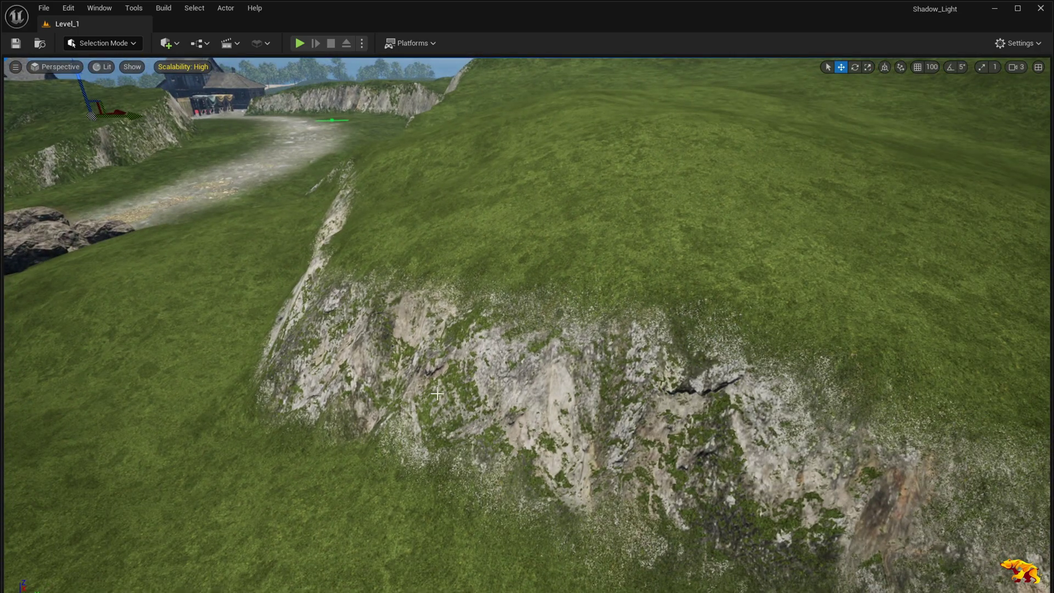
right_click_drag(560, 419, 563, 358)
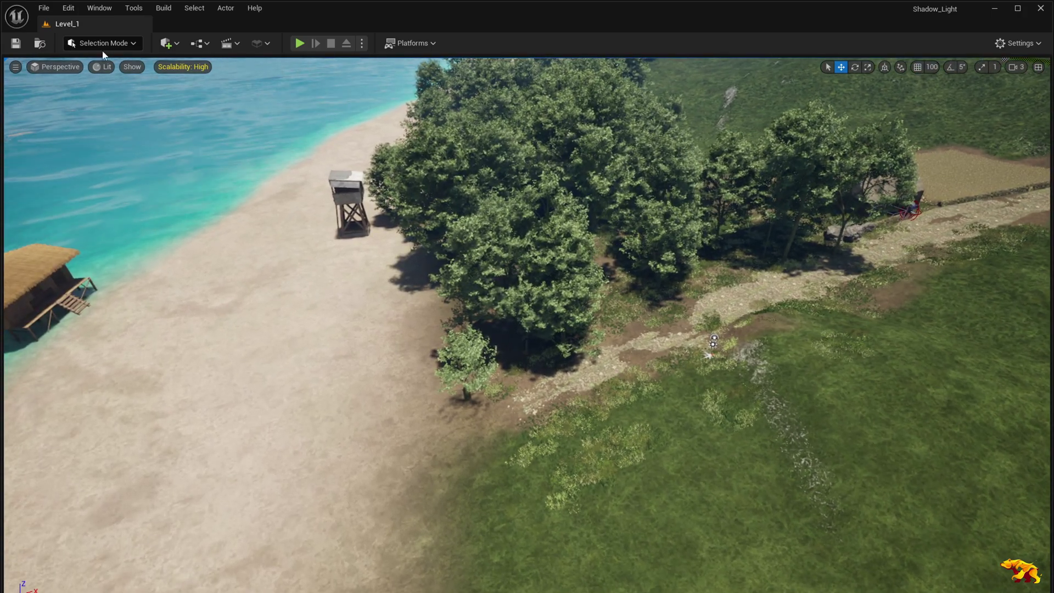
Review the material layers for painting in Landscape mode, and return to Selection mode.
left_click(101, 42)
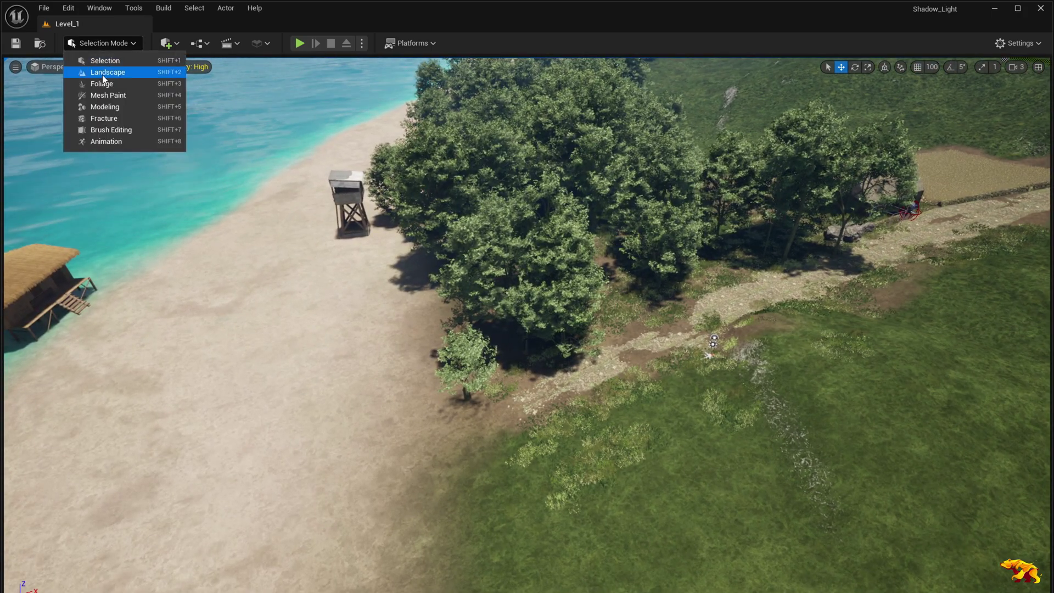
left_click(103, 76)
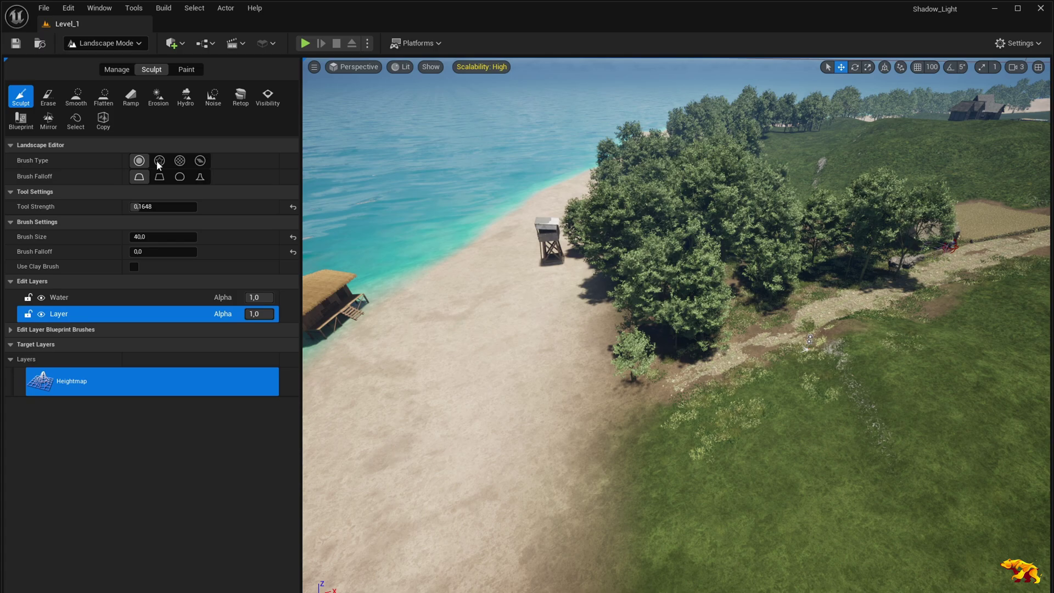
left_click(183, 72)
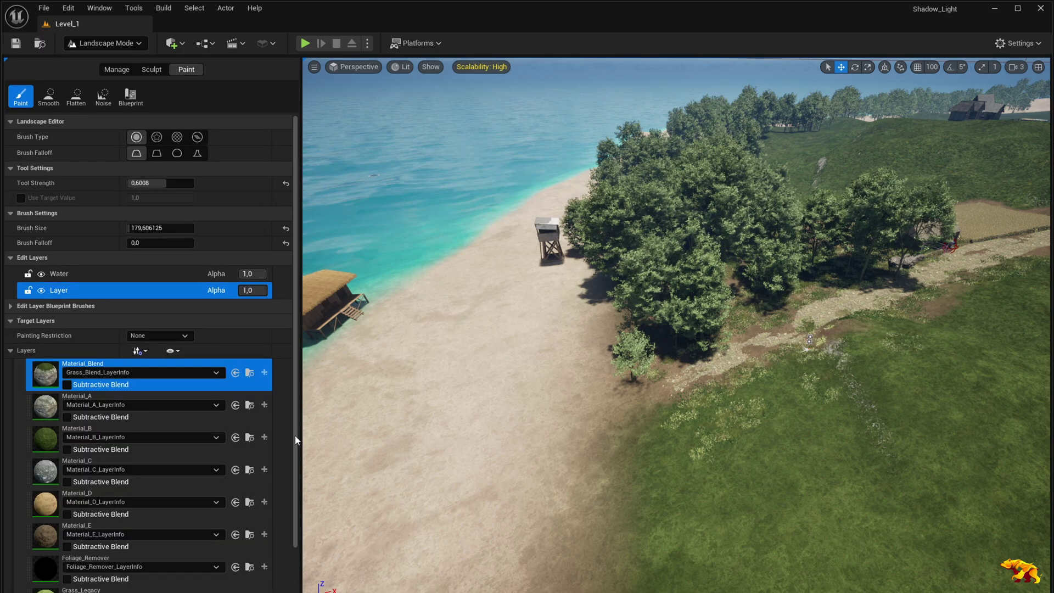
scroll(296, 439, "down", 3)
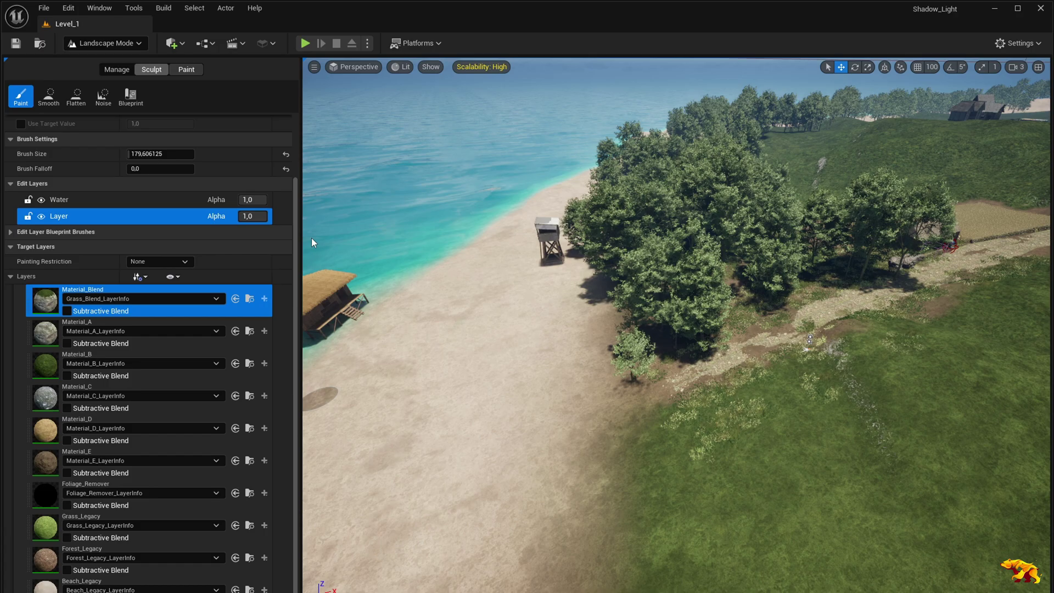
right_click_drag(481, 352, 581, 297)
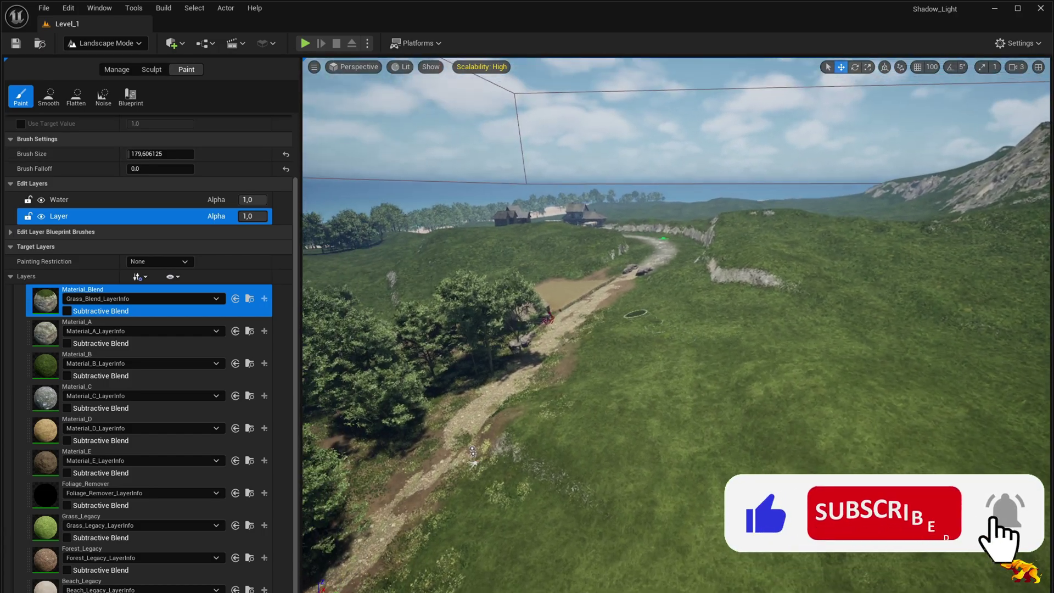
left_click(104, 44)
left_click(101, 61)
Save Level_1 and start a play session from the grass beside the stone path near the forest.
right_click_drag(527, 296, 491, 371)
key("w")
key("w")
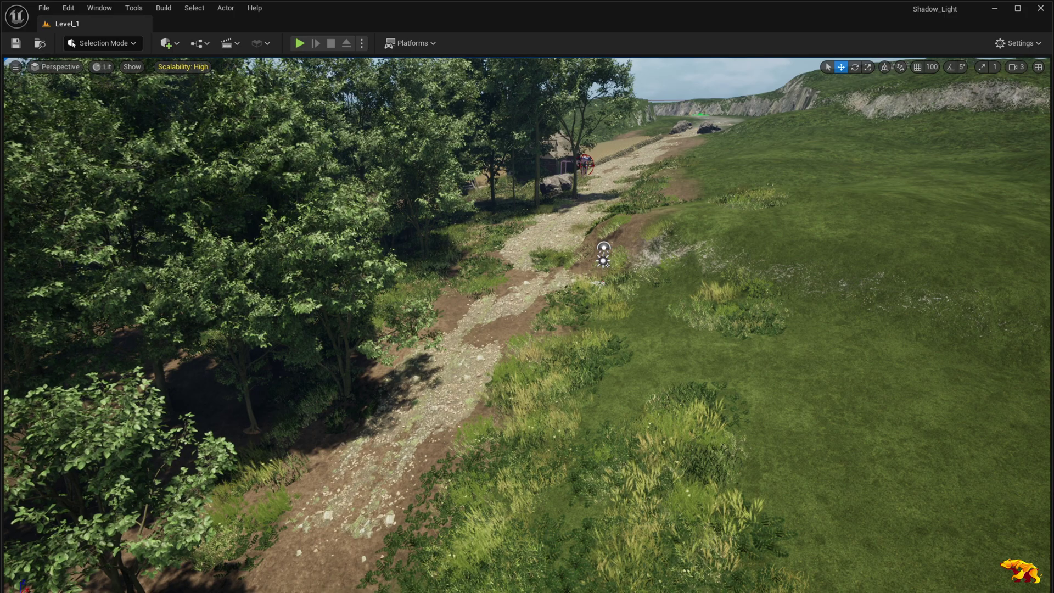
right_click_drag(492, 371, 324, 447)
key("w")
scroll(528, 325, "down", 6)
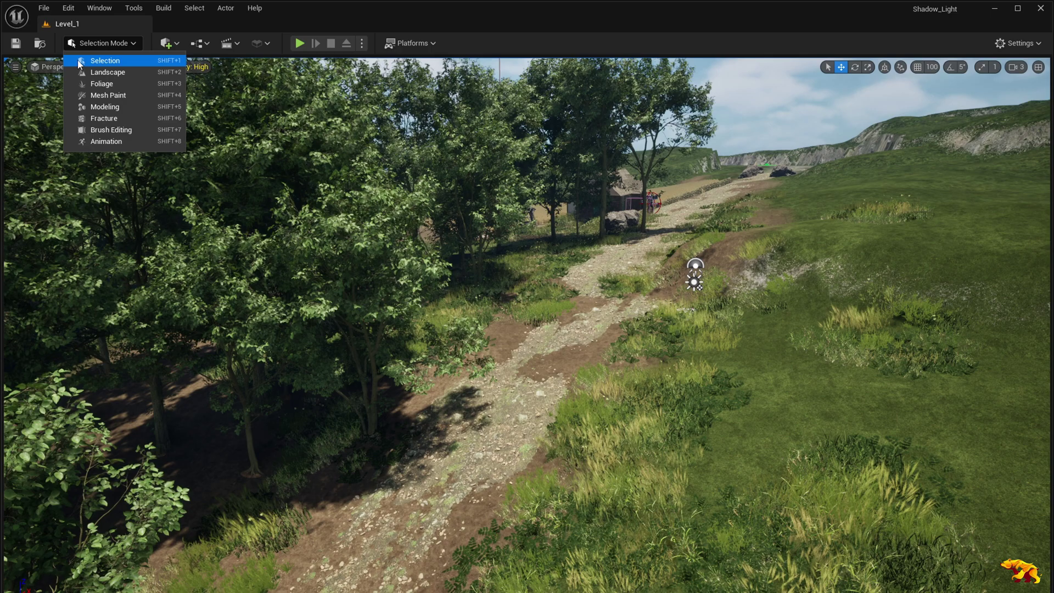
left_click(15, 48)
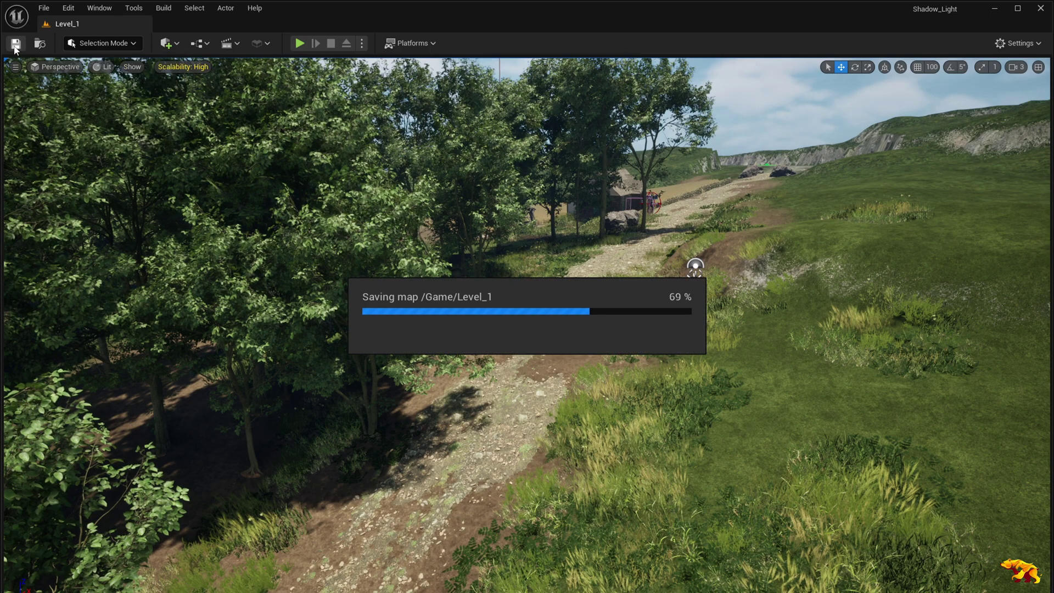
left_click(299, 42)
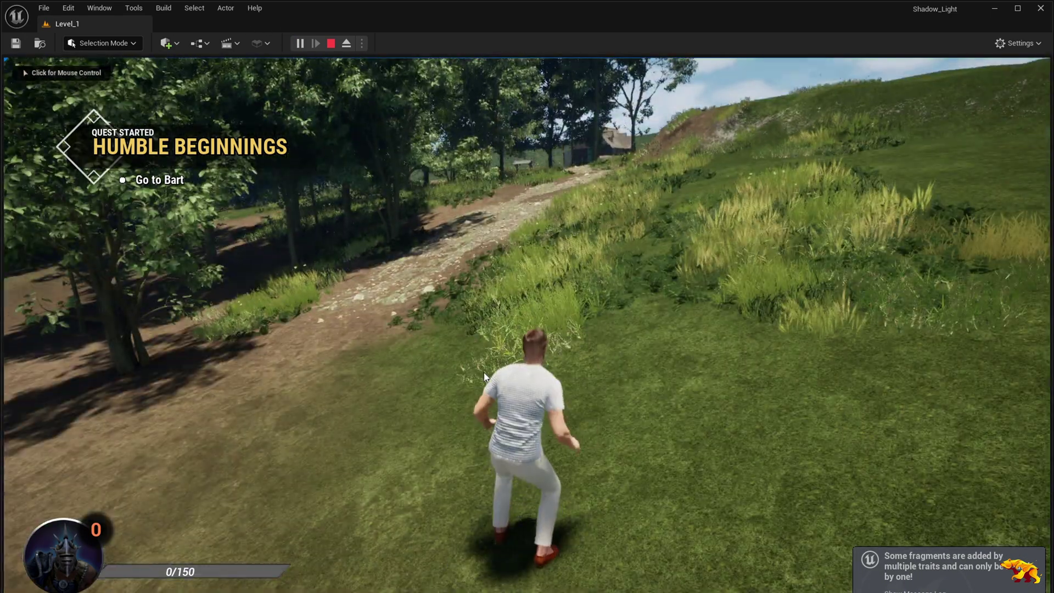
left_click(483, 373)
Run the character along the stone path to Bart at the brick house and talk to him.
key("w")
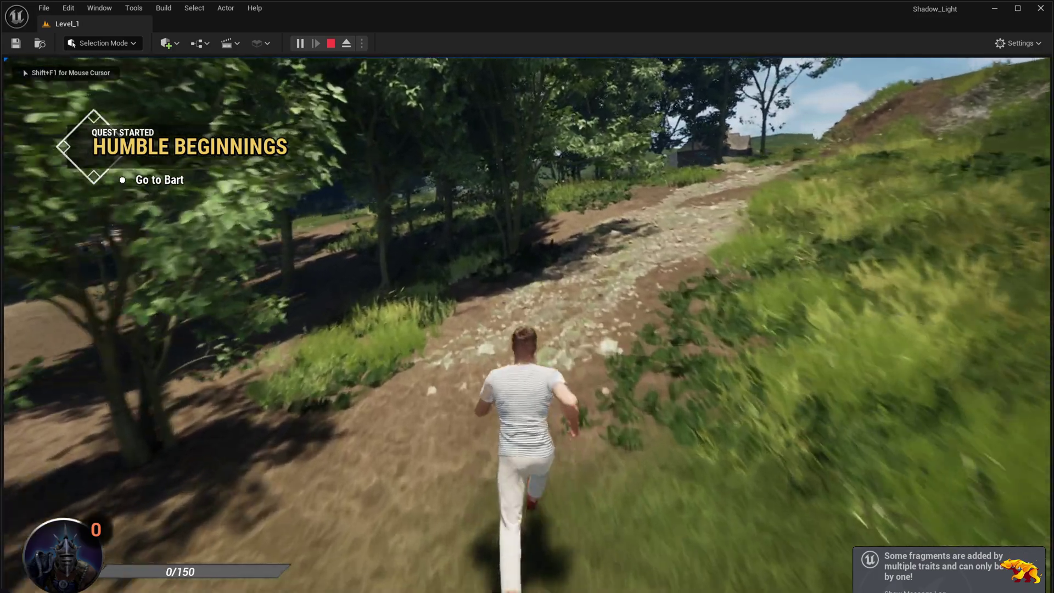
key("w")
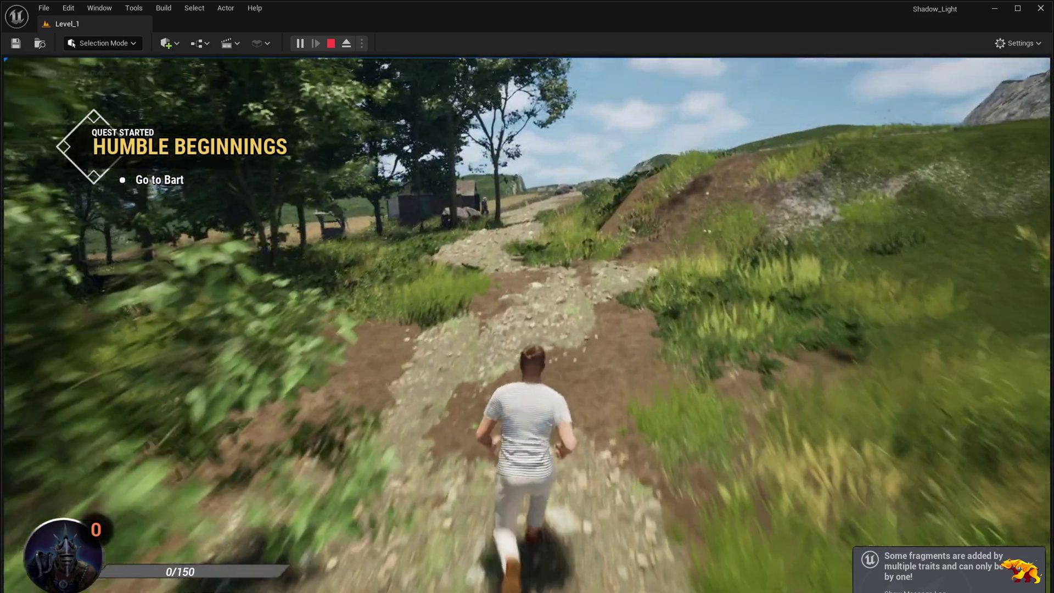
key("w")
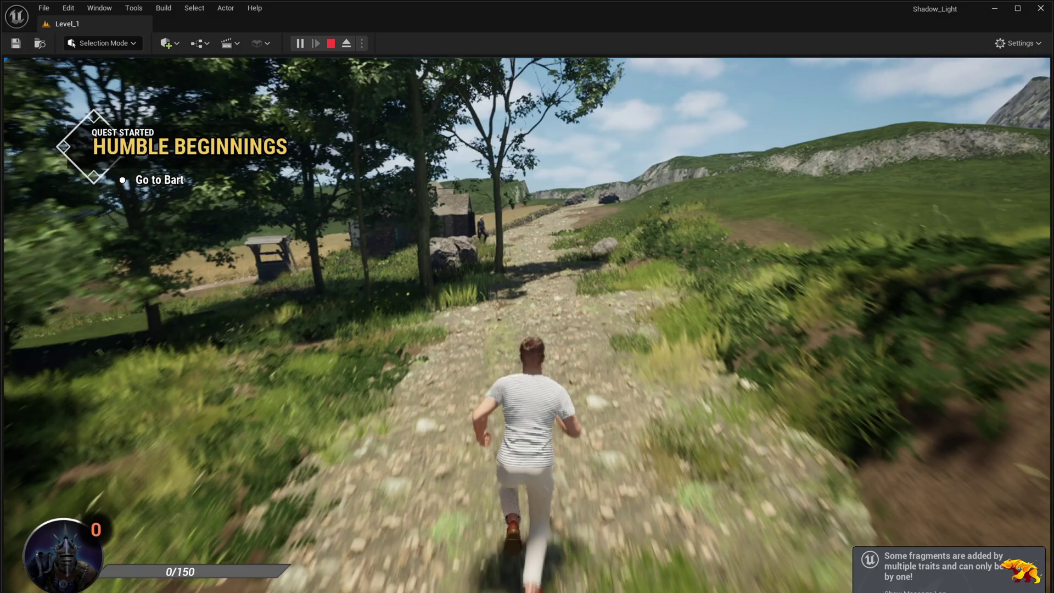
key("w")
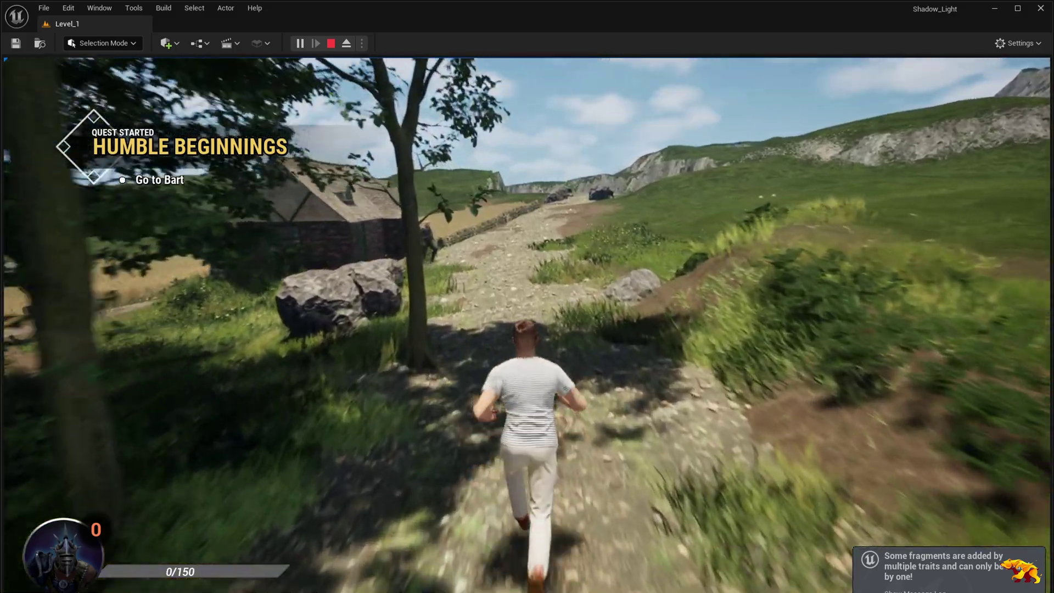
key("w")
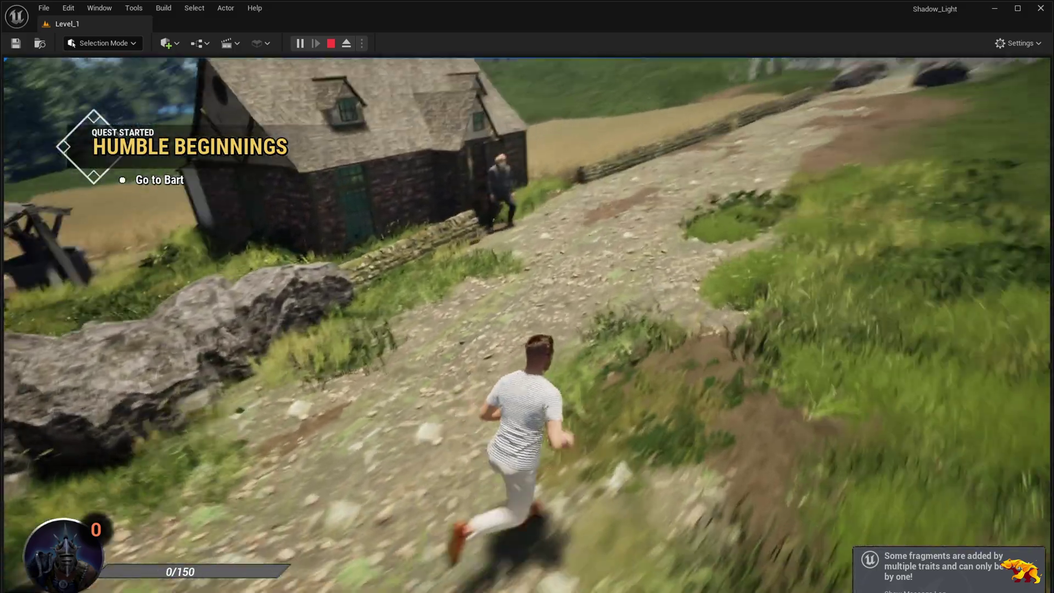
key("w")
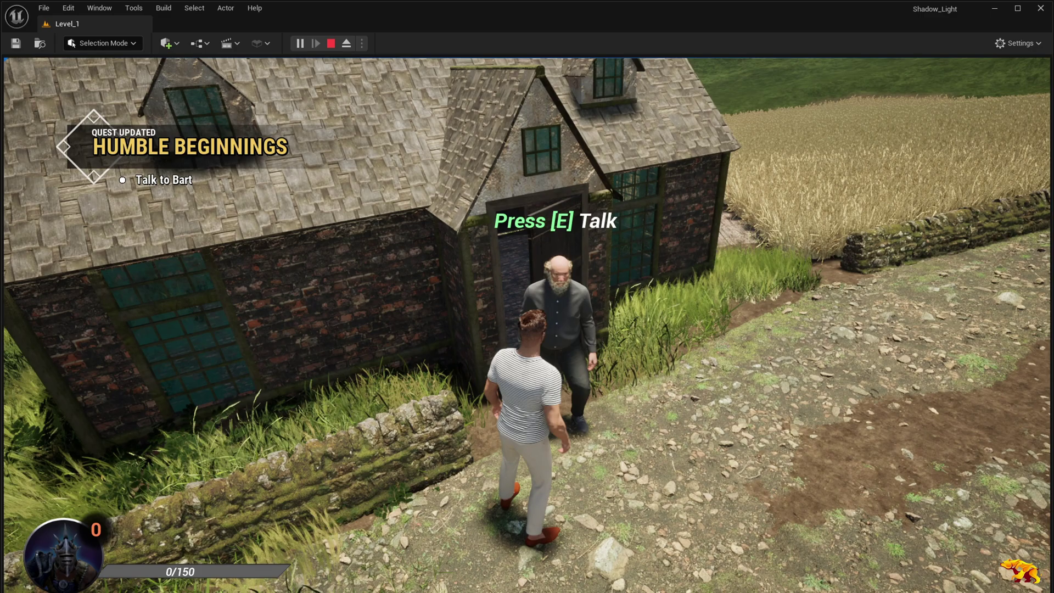
key("e")
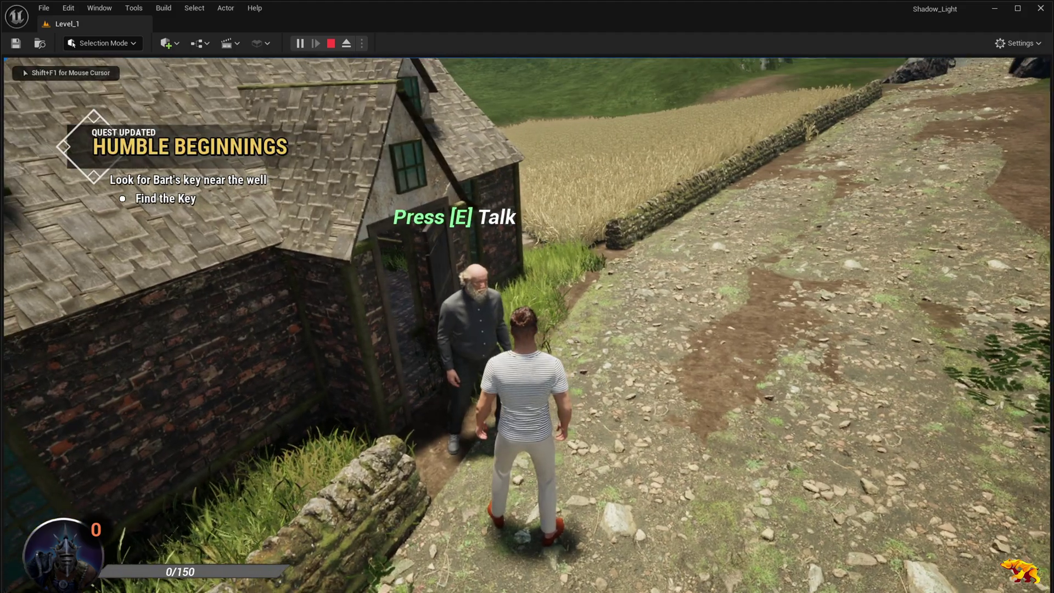
Take the character past the house to the well by the wheat field and find Bart's key.
key("d")
key("a")
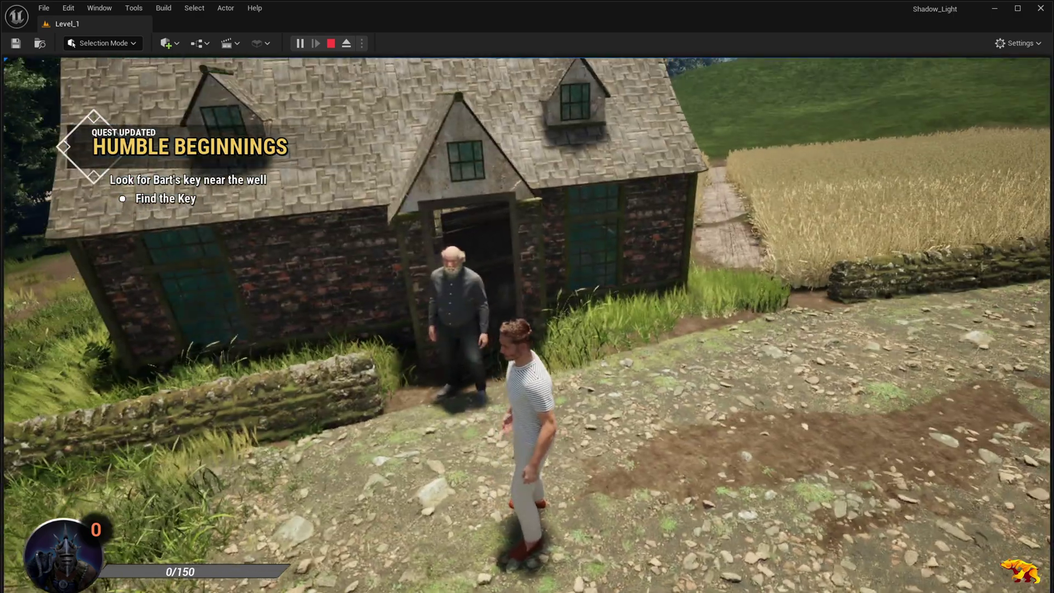
key("w")
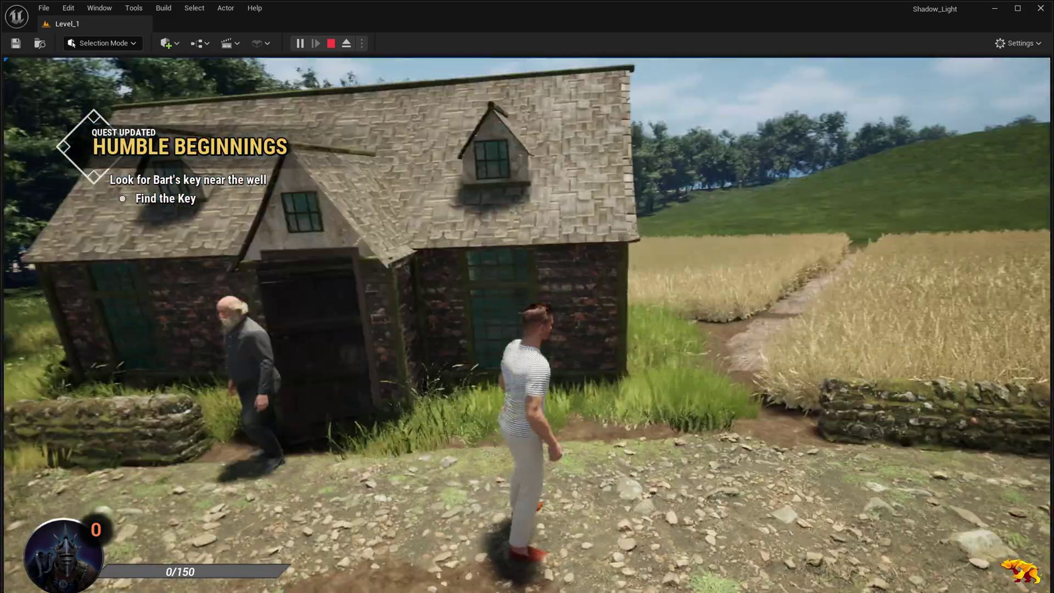
key("w")
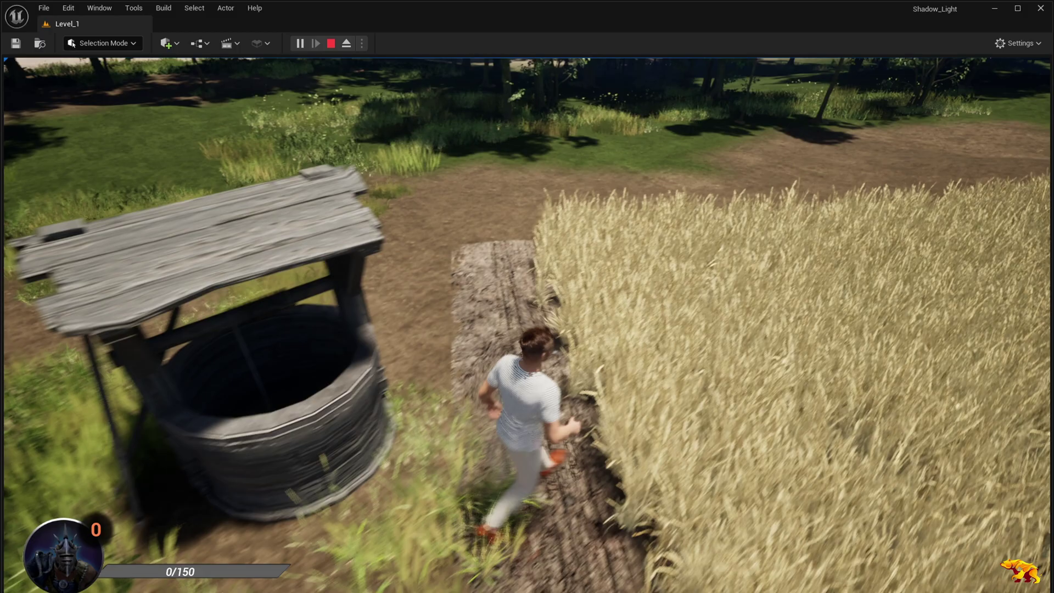
key("w")
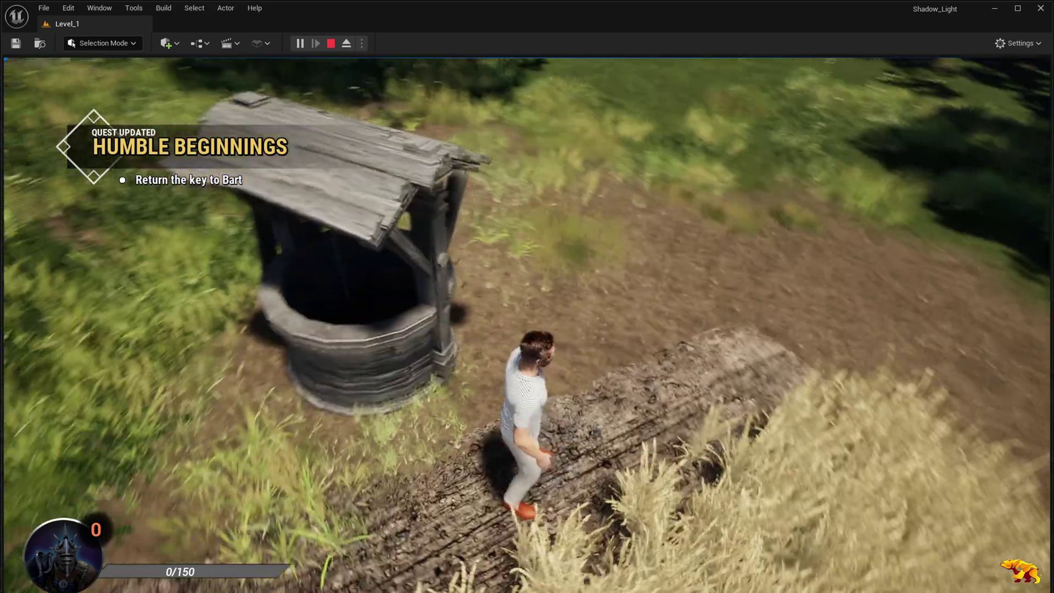
Return the key to Bart by talking to him at the house, and stop the play session.
key("w")
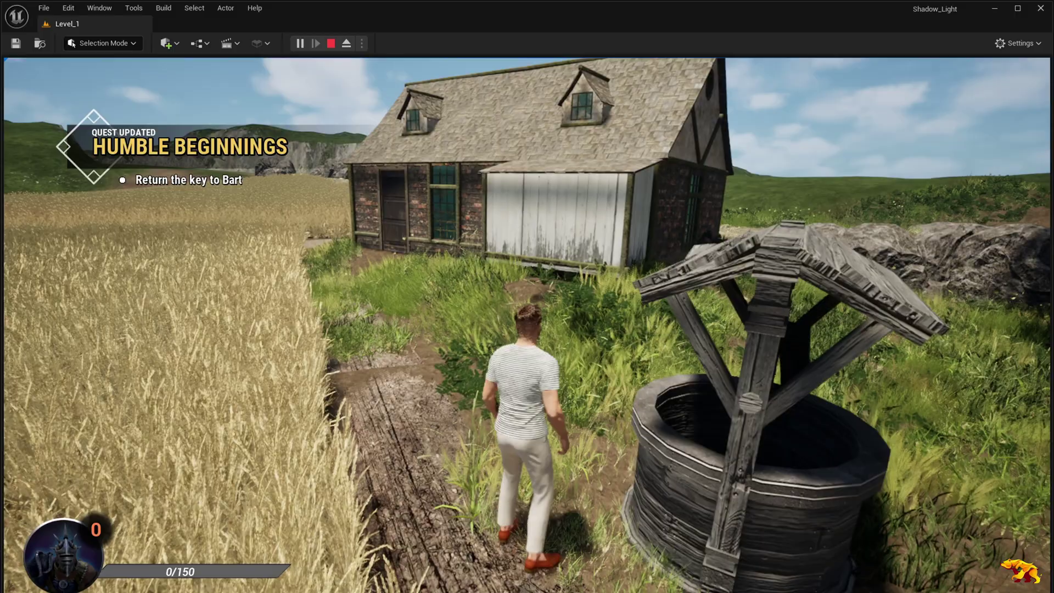
key("w")
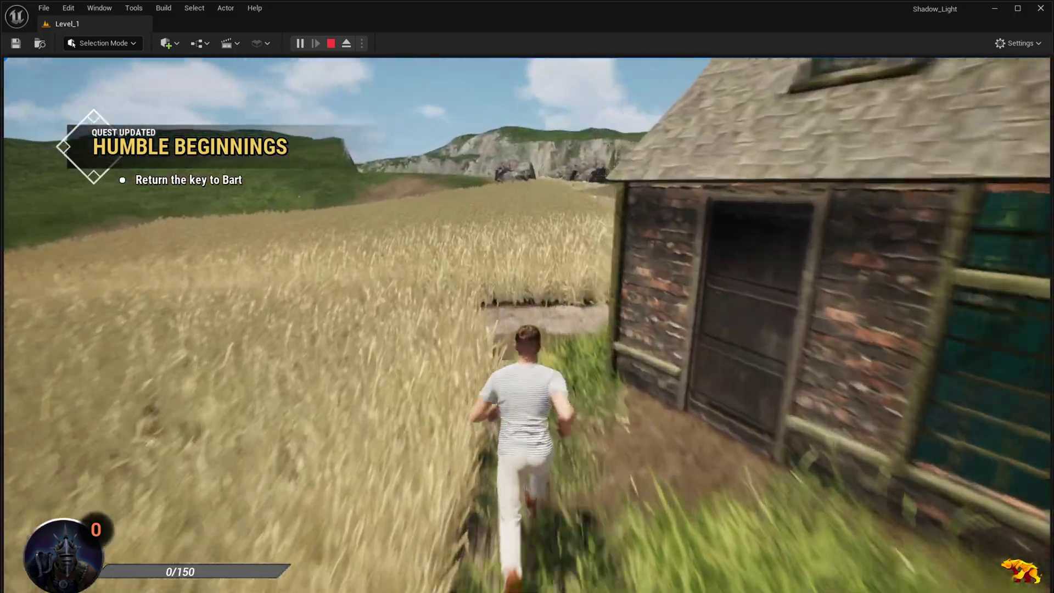
key("w")
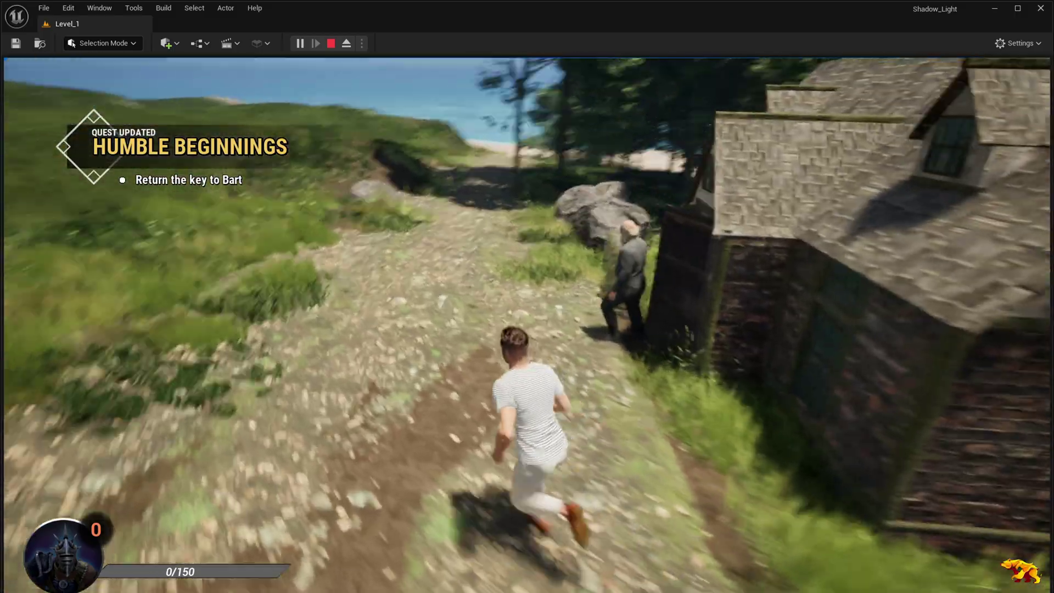
key("e")
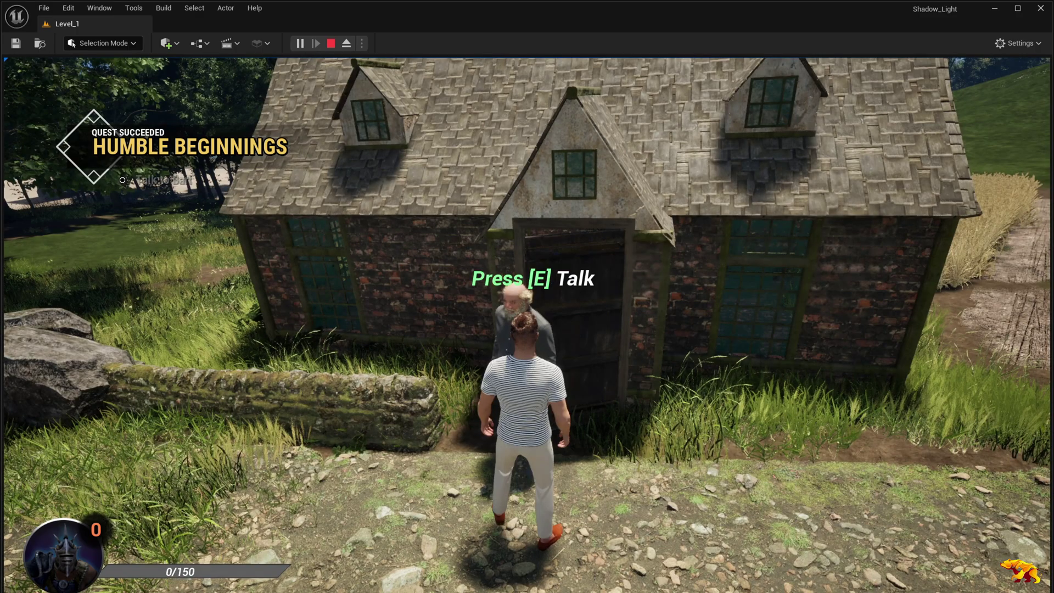
key("s")
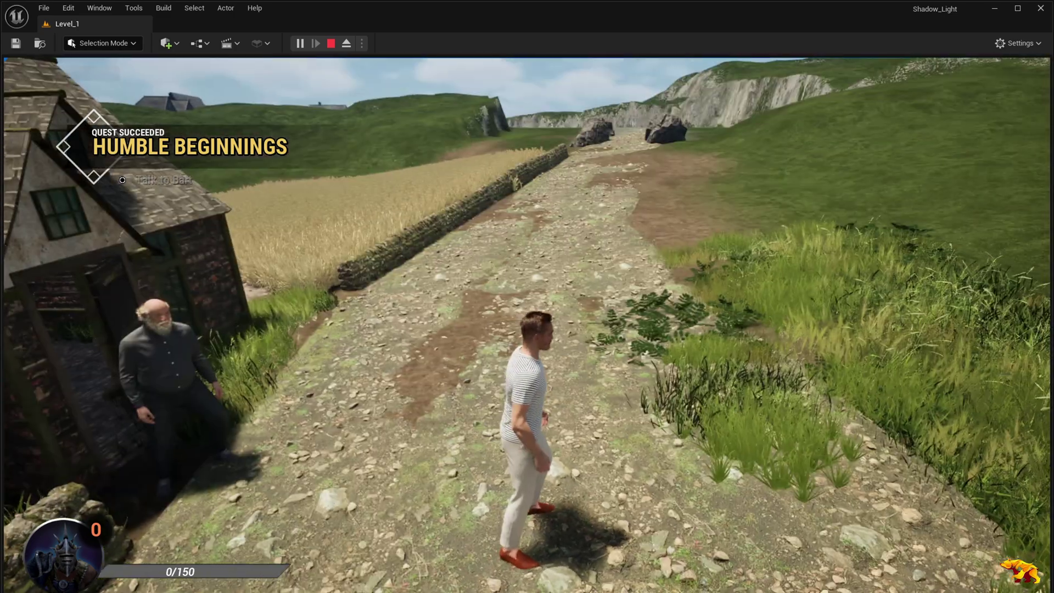
key("w")
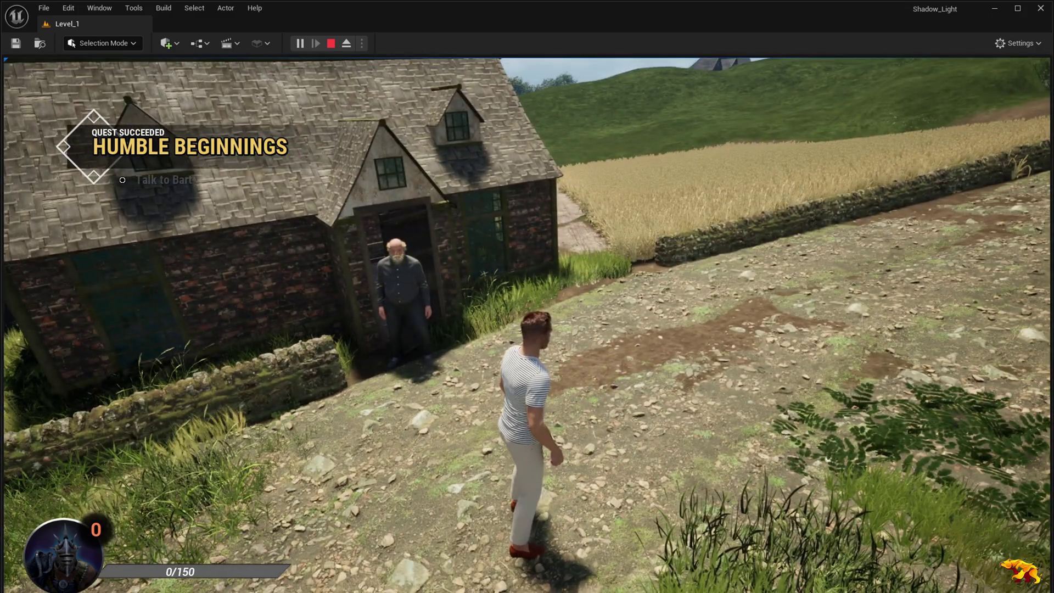
key("Escape")
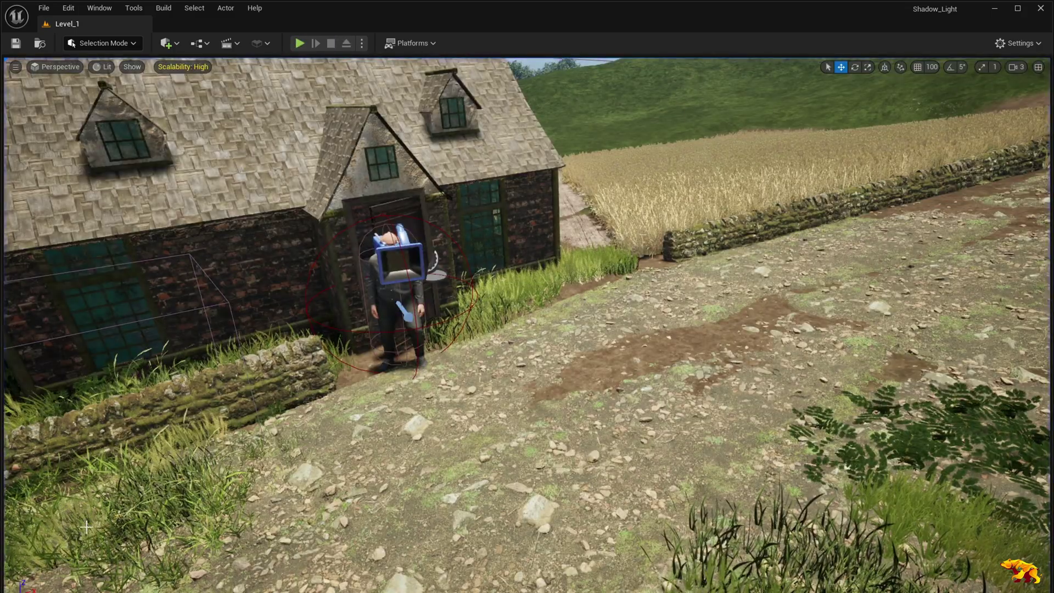
Open the Narrative/DialogueSystem folder in the project content and clear the asset search.
key("ctrl+space")
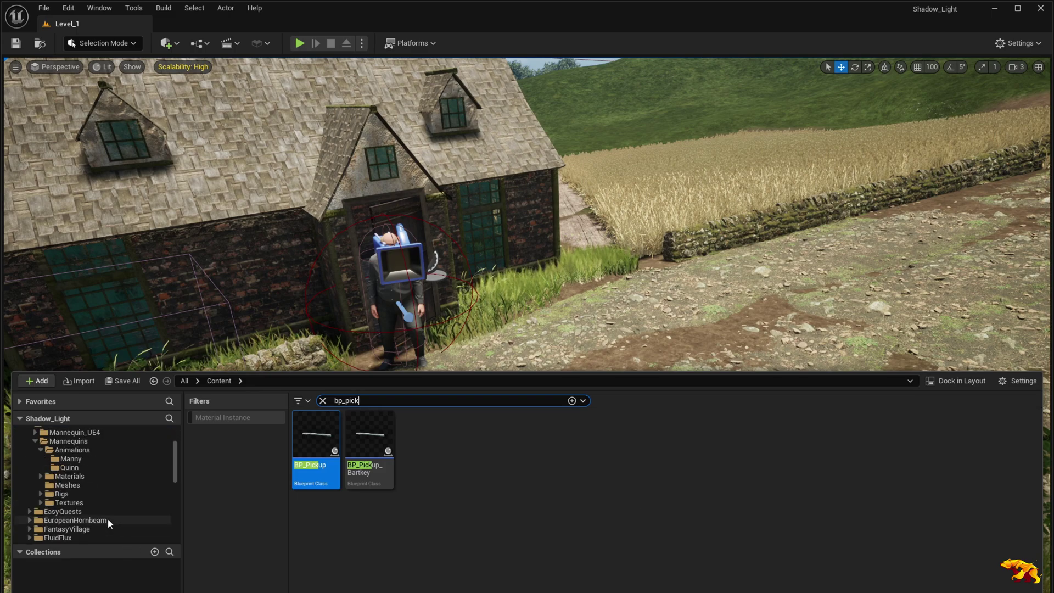
scroll(107, 519, "down", 10)
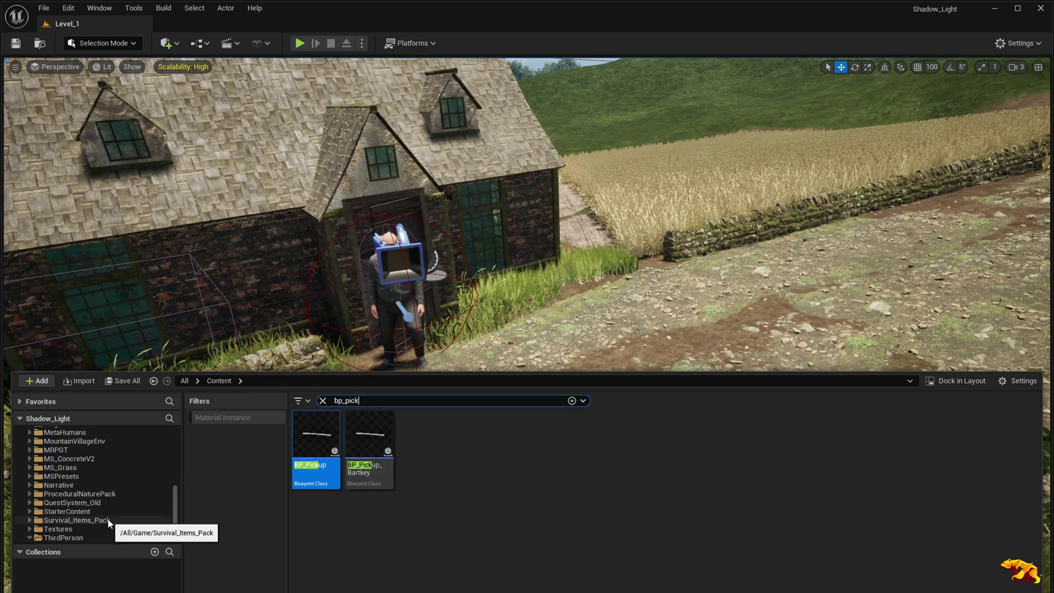
left_click(29, 485)
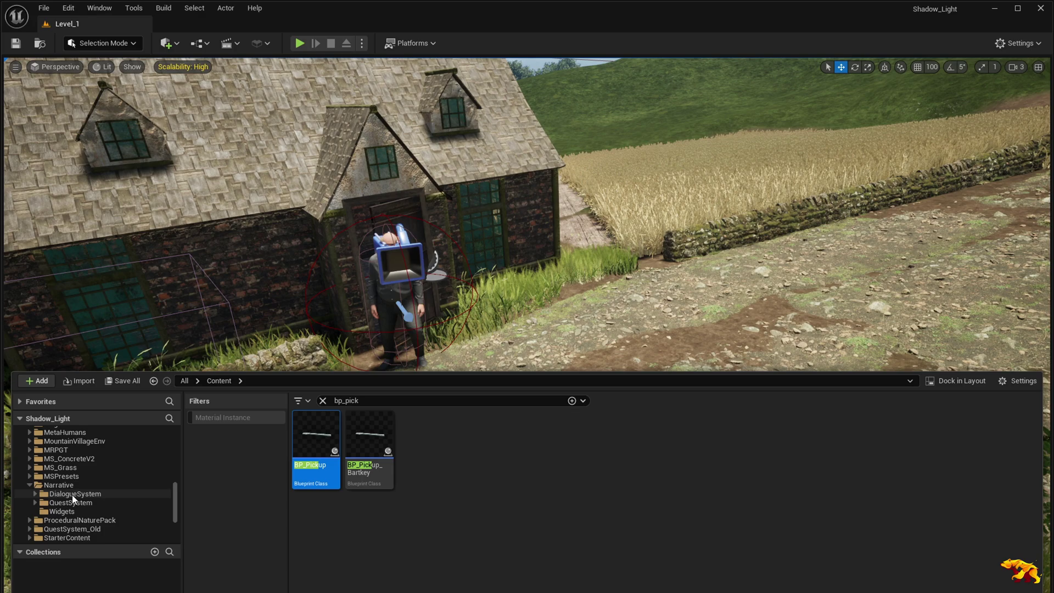
left_click(74, 496)
left_click(323, 403)
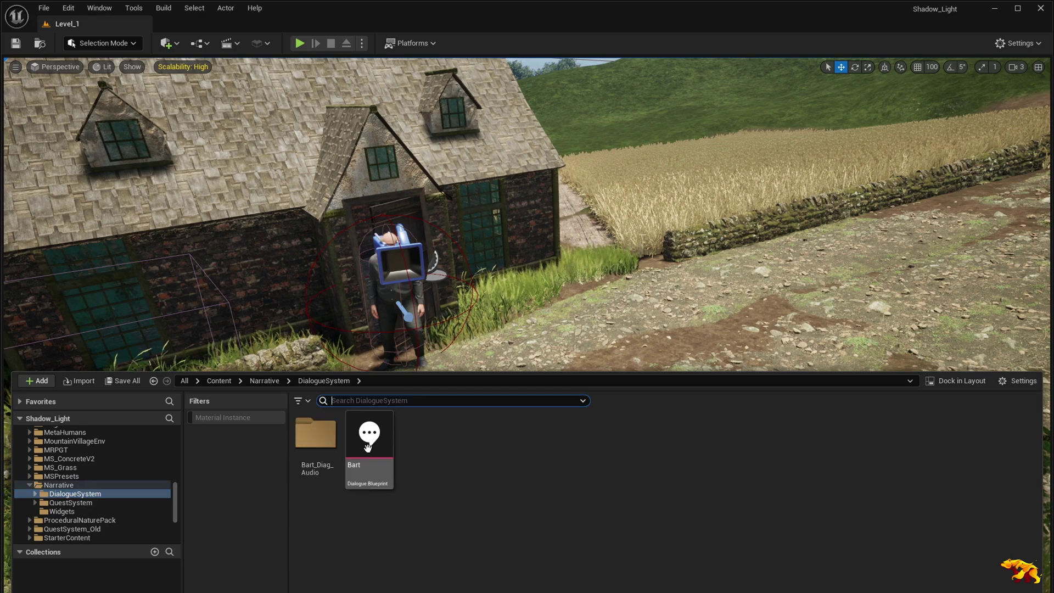
Open the Bart dialogue blueprint and examine how the root node splits into three conditional conversation branches.
double_click(369, 453)
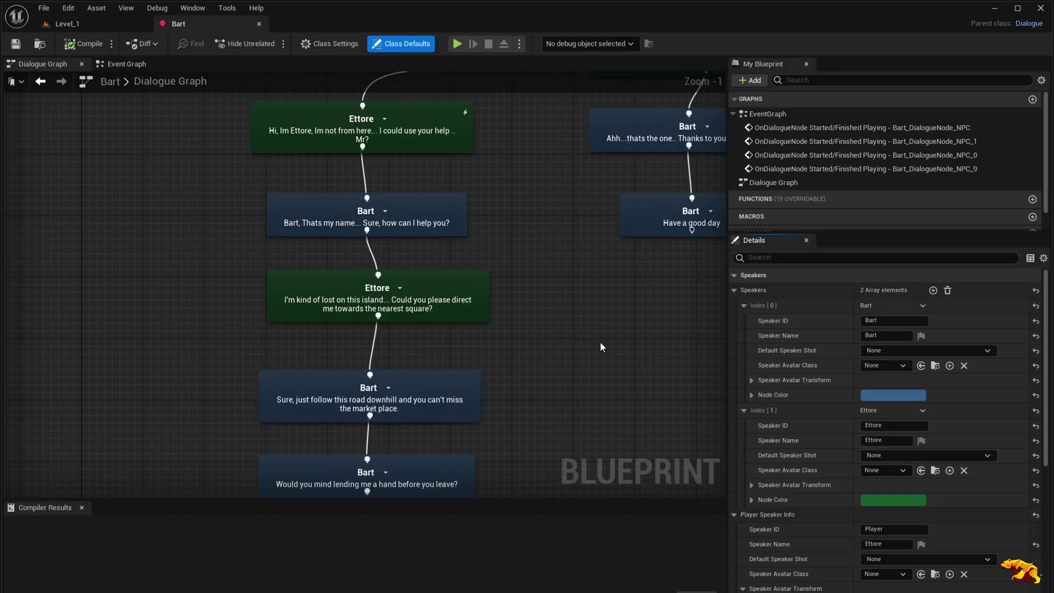
scroll(678, 348, "down", 3)
right_click_drag(677, 348, 408, 436)
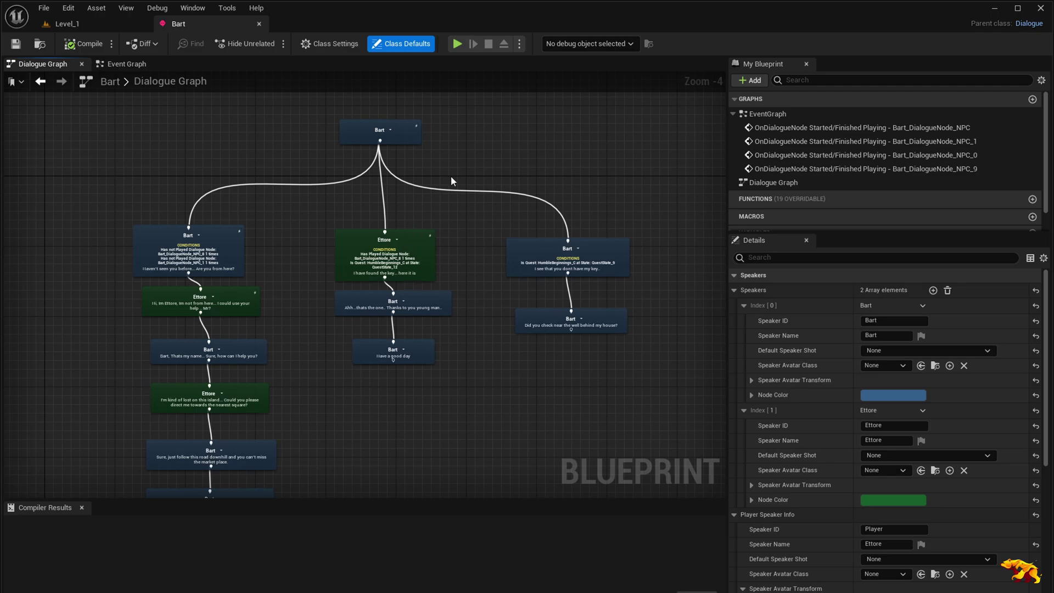
scroll(467, 258, "up", 2)
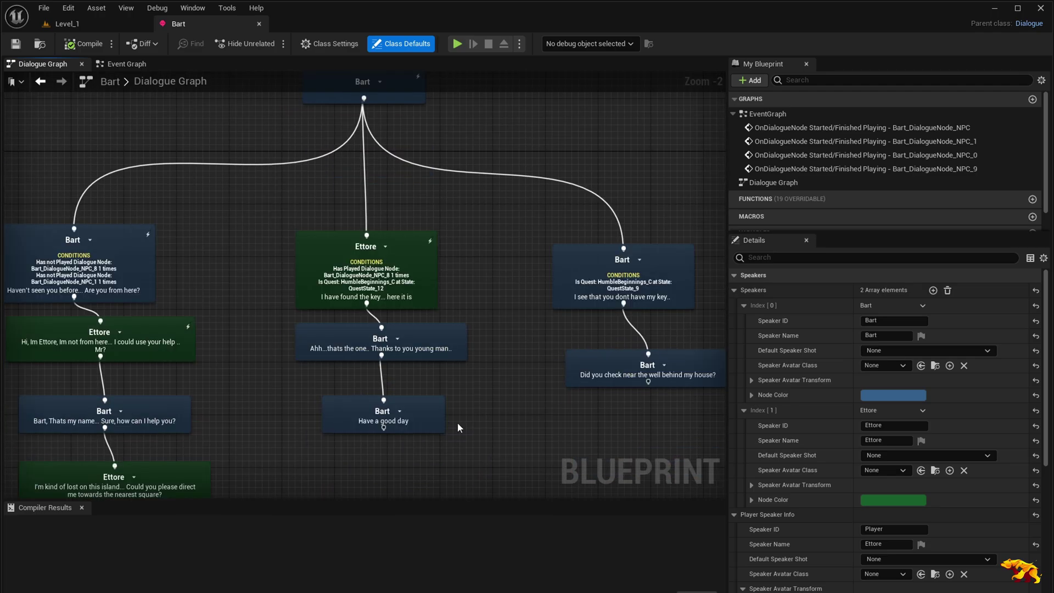
mouse_move(478, 414)
right_mouse_down()
mouse_move(407, 405)
mouse_move(337, 424)
mouse_move(490, 411)
mouse_move(486, 403)
right_mouse_up()
scroll(322, 446, "down", 2)
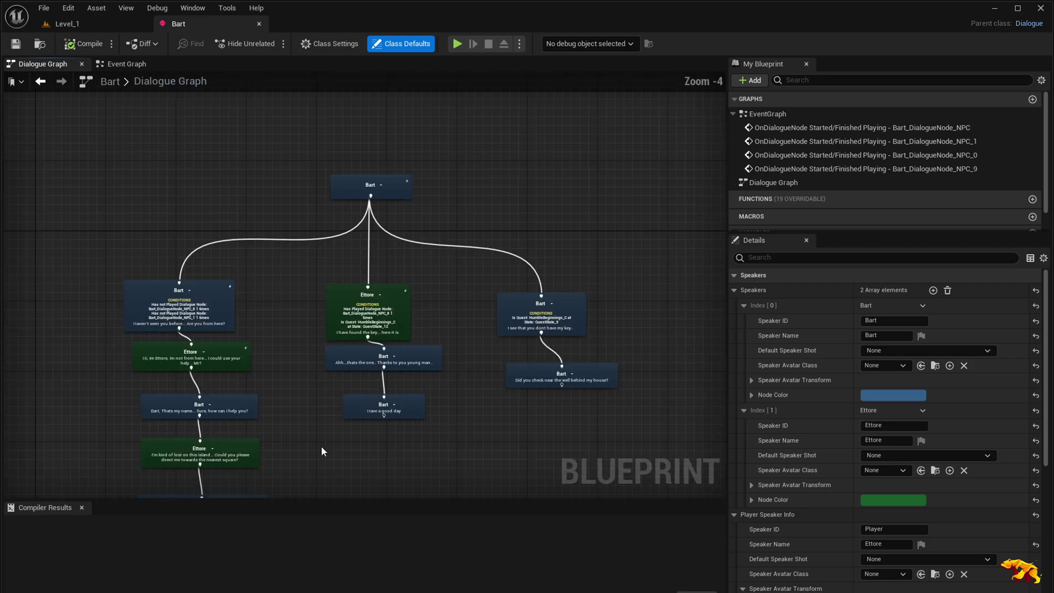
right_click_drag(321, 446, 307, 413)
scroll(381, 427, "up", 2)
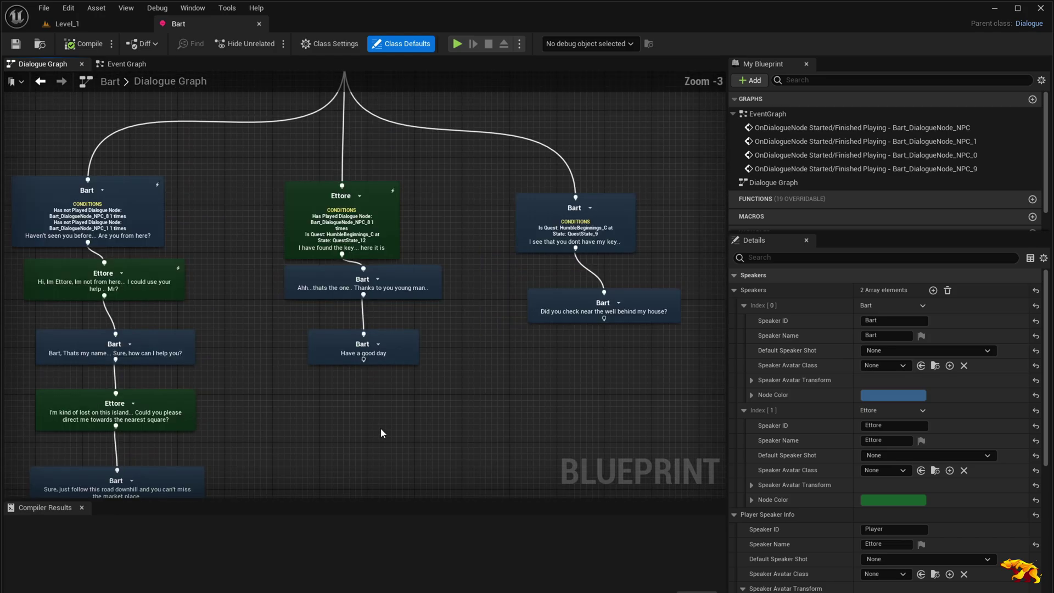
Read through the first-meeting conversation down to its last reply, and compare it with the found-key and missing-key branches.
right_click_drag(453, 345, 296, 275)
scroll(332, 417, "down", 2)
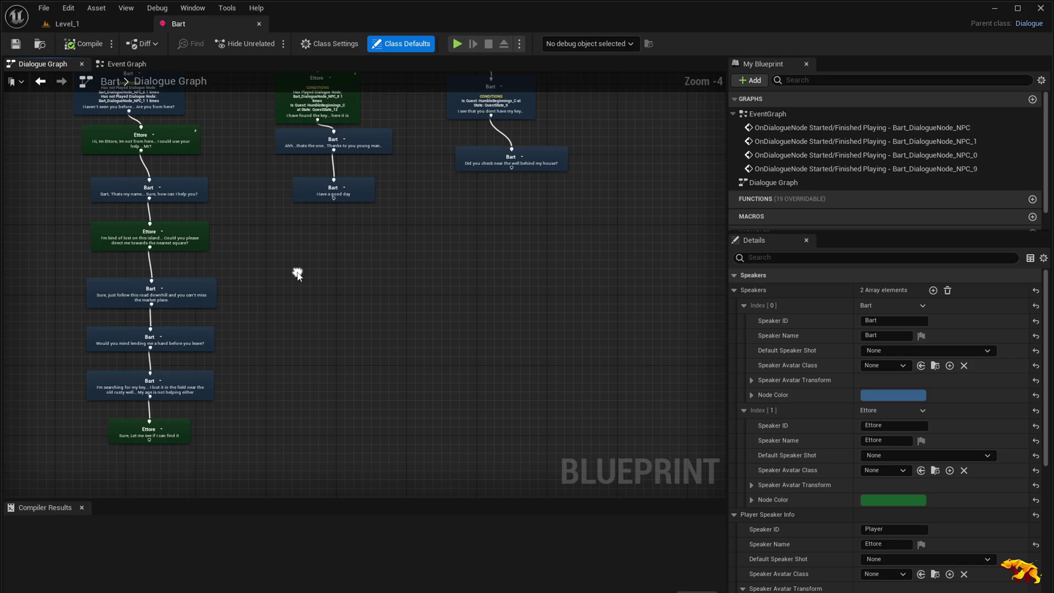
scroll(311, 372, "up", 2)
mouse_move(298, 360)
right_mouse_down()
mouse_move(301, 418)
mouse_move(285, 365)
right_mouse_up()
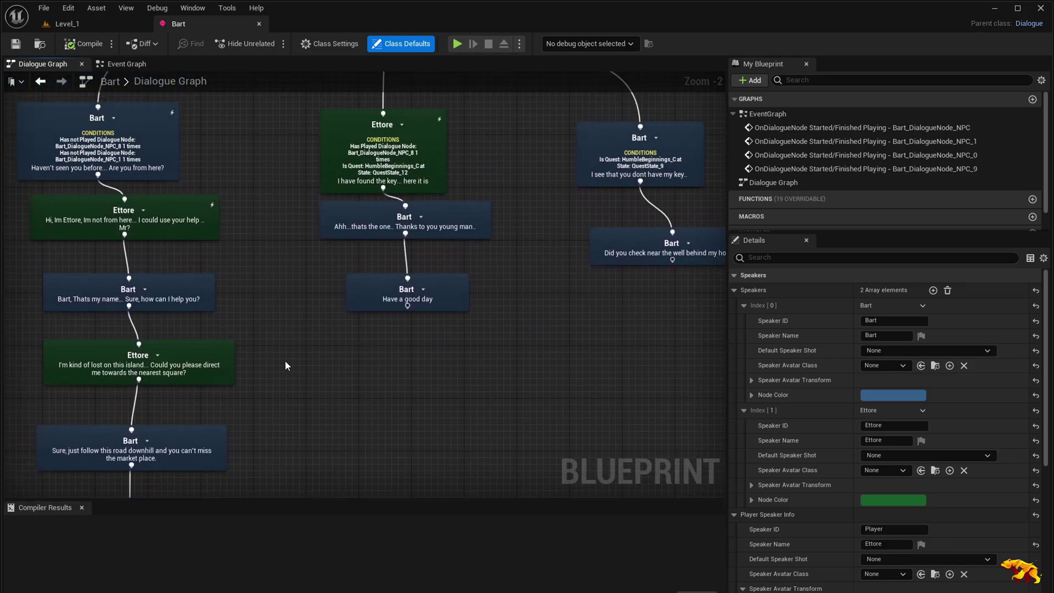
right_click_drag(279, 285, 317, 372)
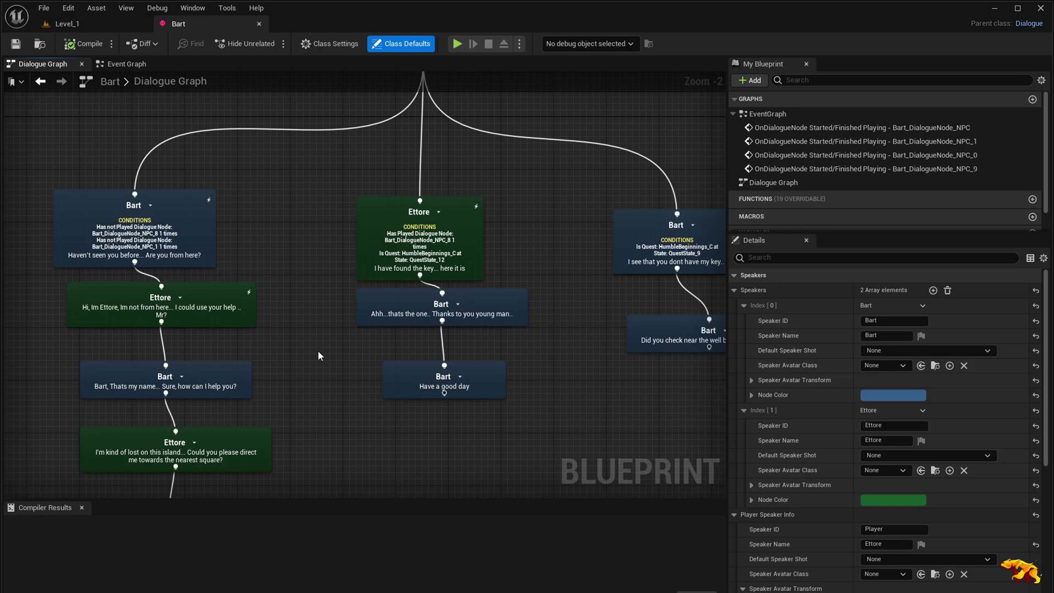
right_click_drag(318, 350, 241, 384)
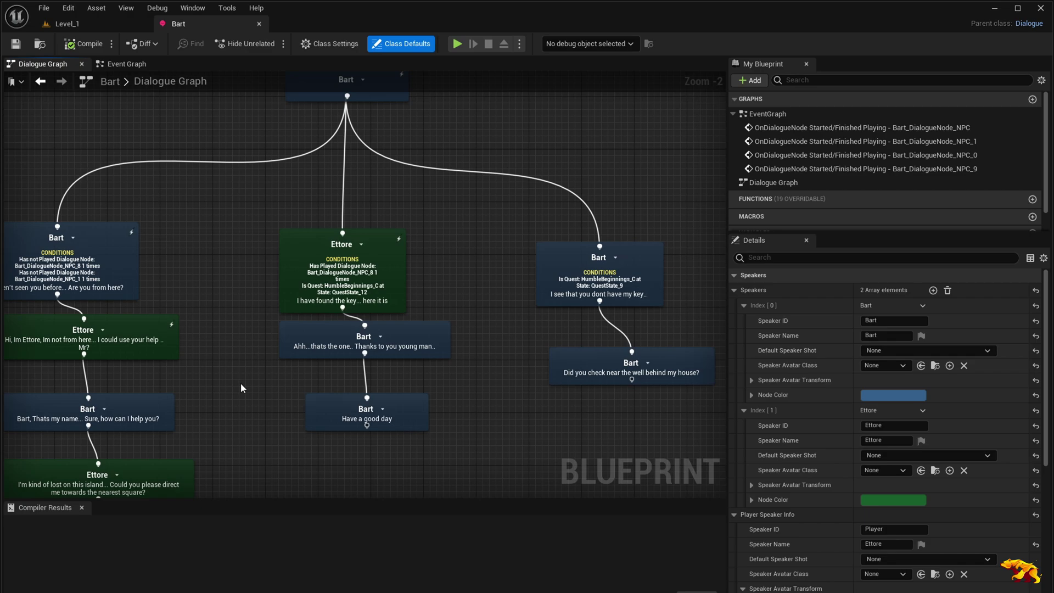
right_click_drag(373, 195, 362, 243)
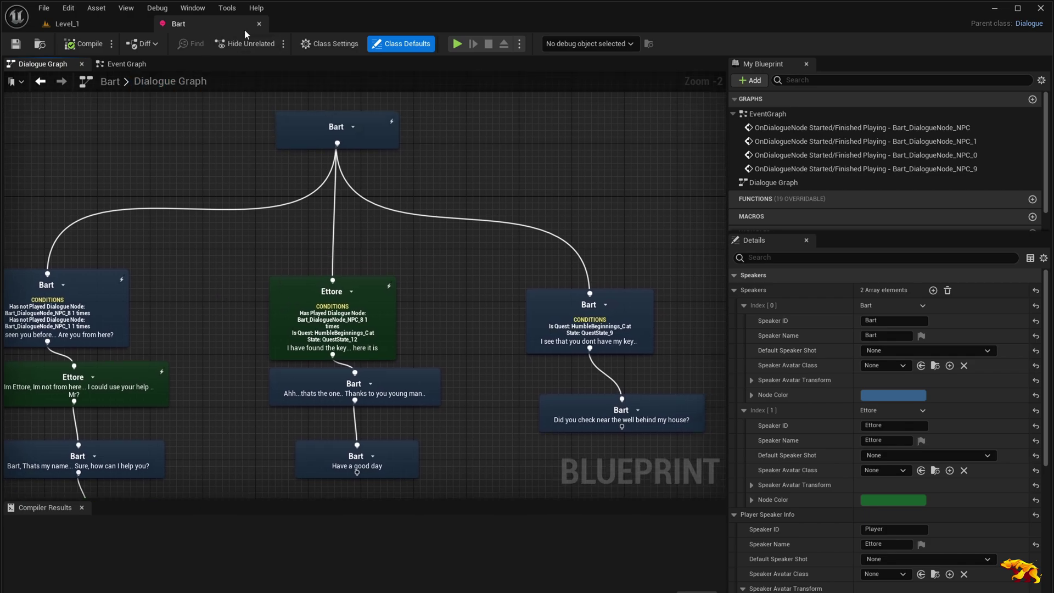
Close the Bart dialogue and open the HumbleBeginnings quest blueprint from the Narrative/QuestSystem/Bart folder.
left_click(259, 23)
key("ctrl+space")
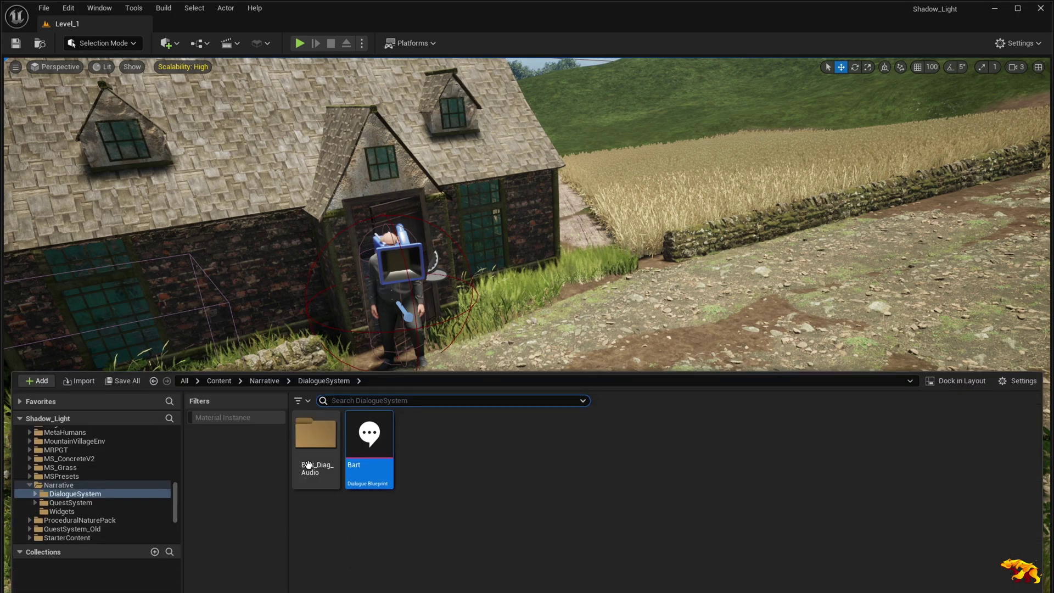
left_click(71, 503)
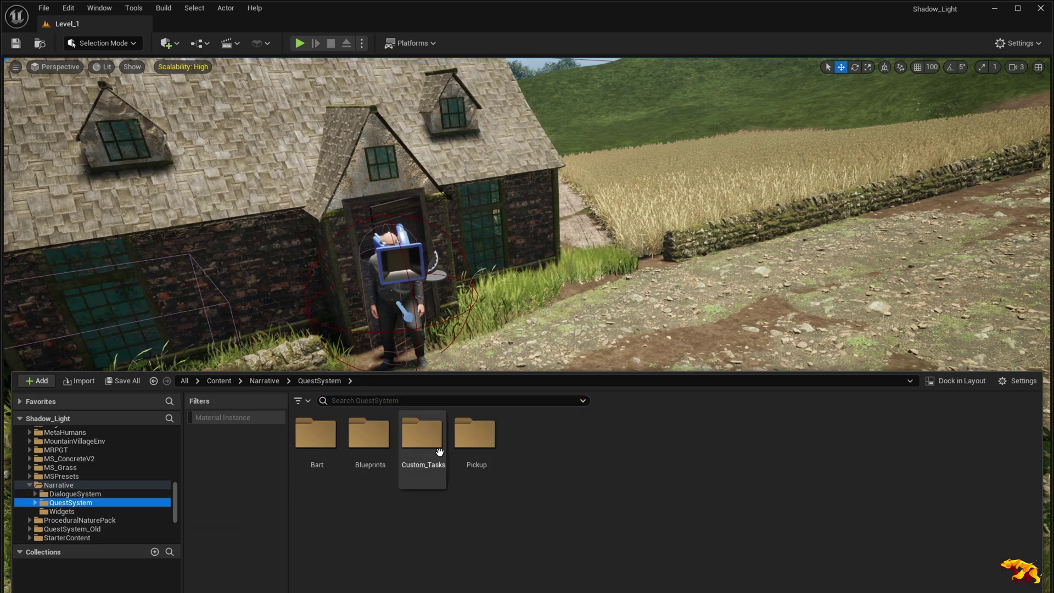
double_click(321, 463)
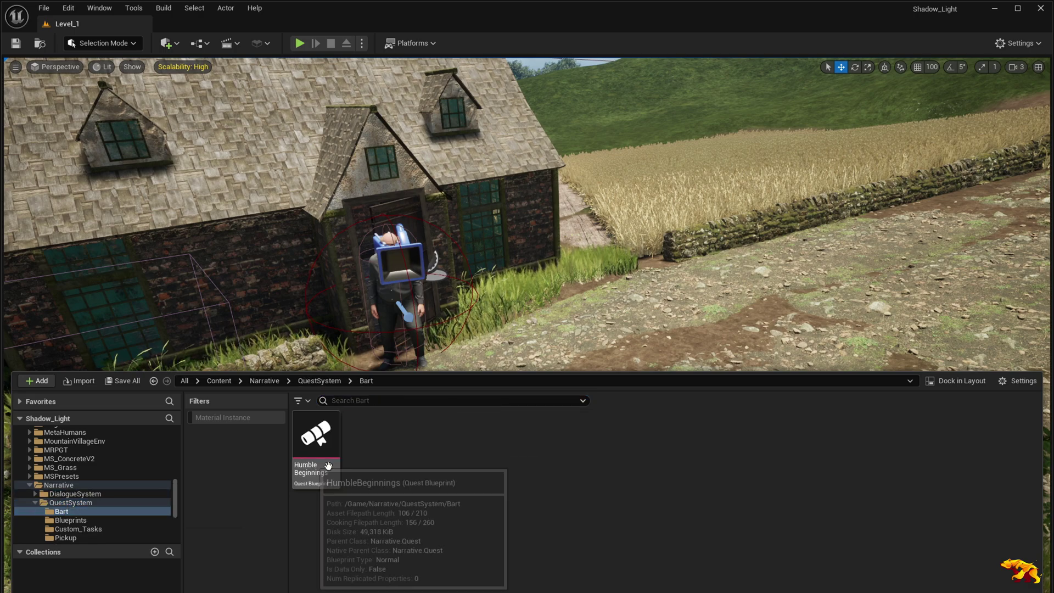
double_click(328, 466)
Examine the opening of the quest graph, from QuestStart through the Go to Bart and Talk to Bart tasks.
scroll(229, 423, "down", 2)
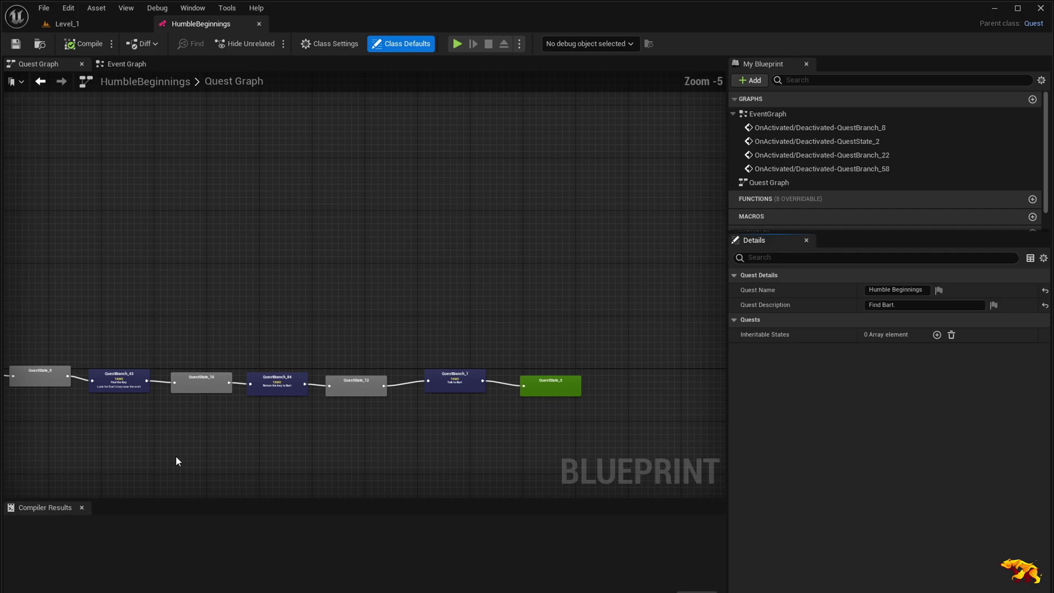
right_click_drag(156, 456, 399, 433)
right_click_drag(94, 402, 360, 385)
scroll(302, 413, "up", 1)
scroll(301, 418, "up", 1)
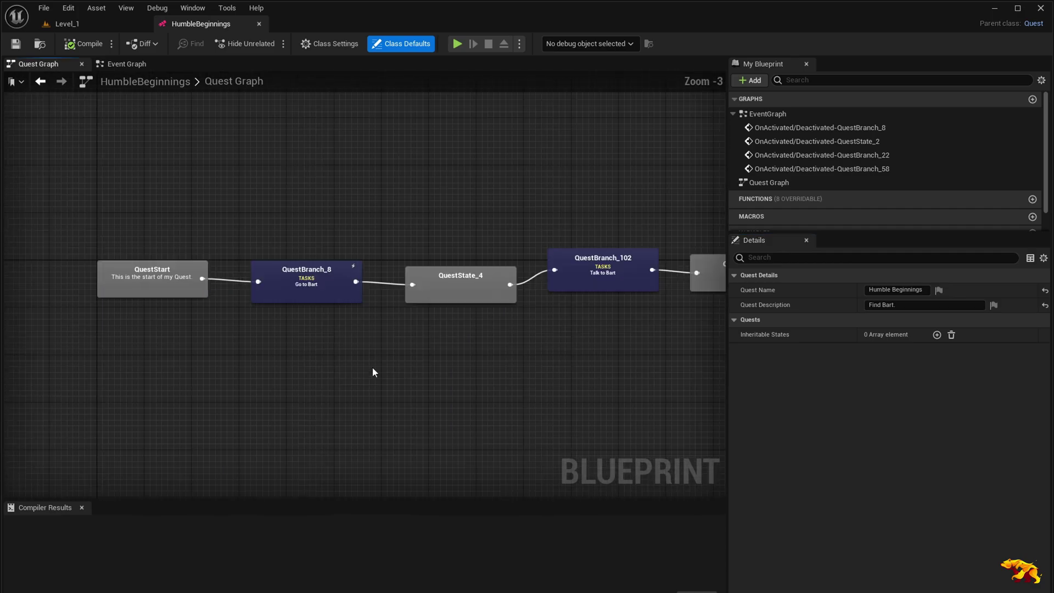
right_click_drag(590, 373, 502, 427)
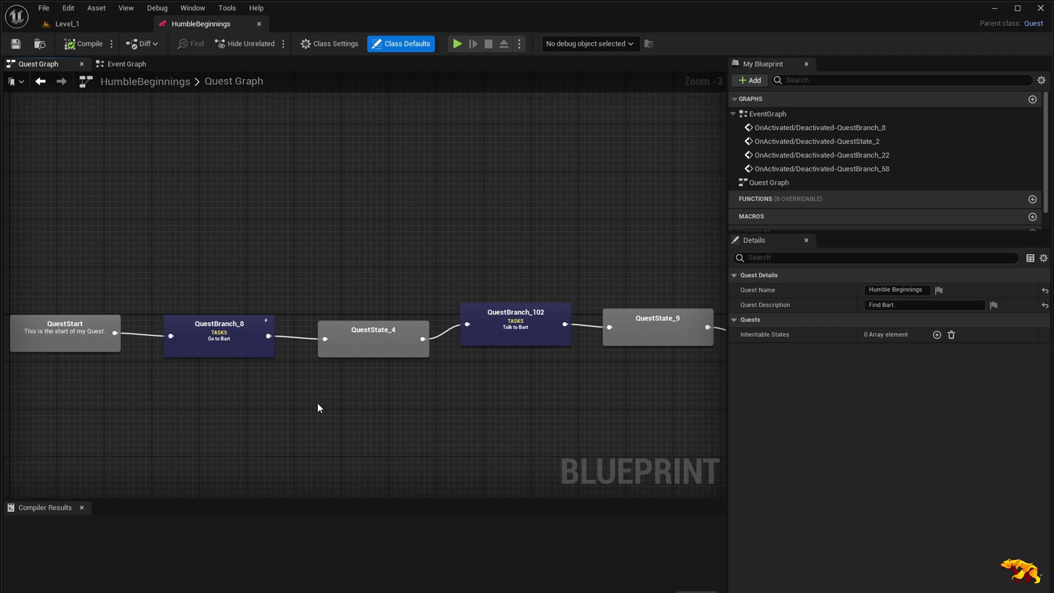
right_click_drag(318, 408, 269, 404)
right_click_drag(497, 394, 429, 409)
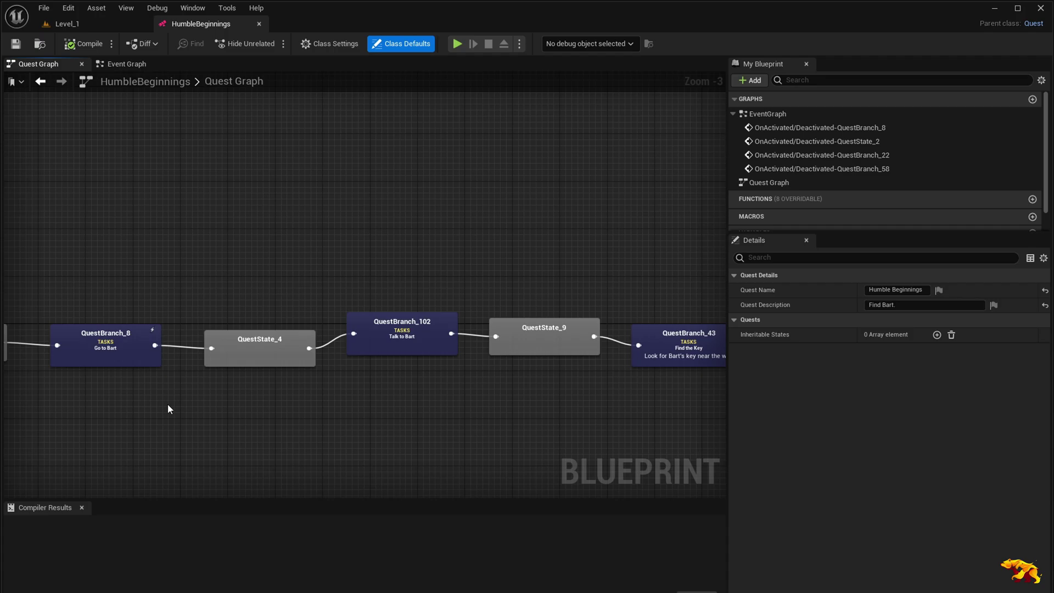
Inspect the details of each quest task in turn, from Go to Bart through finding and returning the key to the final Talk to Bart.
left_click(107, 359)
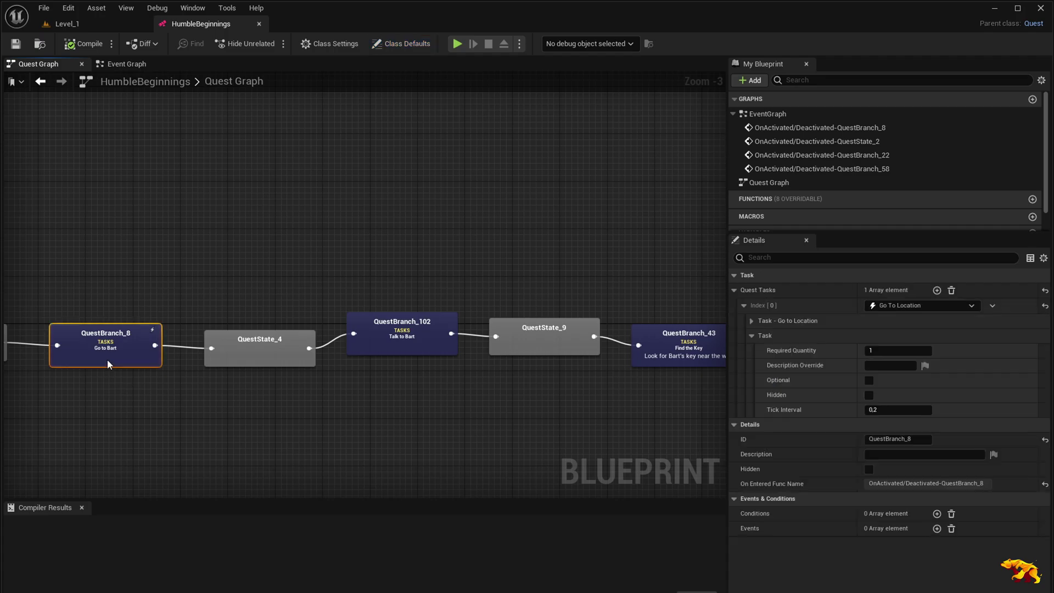
left_click(403, 347)
right_click_drag(674, 387, 441, 433)
left_click(463, 403)
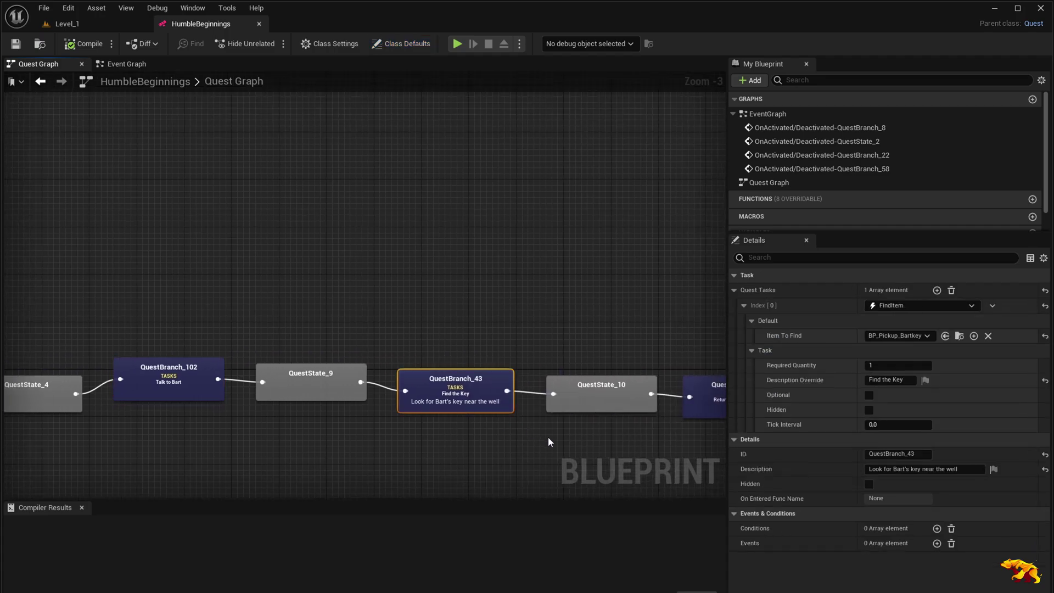
right_click_drag(548, 436, 337, 438)
left_click(529, 404)
right_click_drag(601, 453, 366, 446)
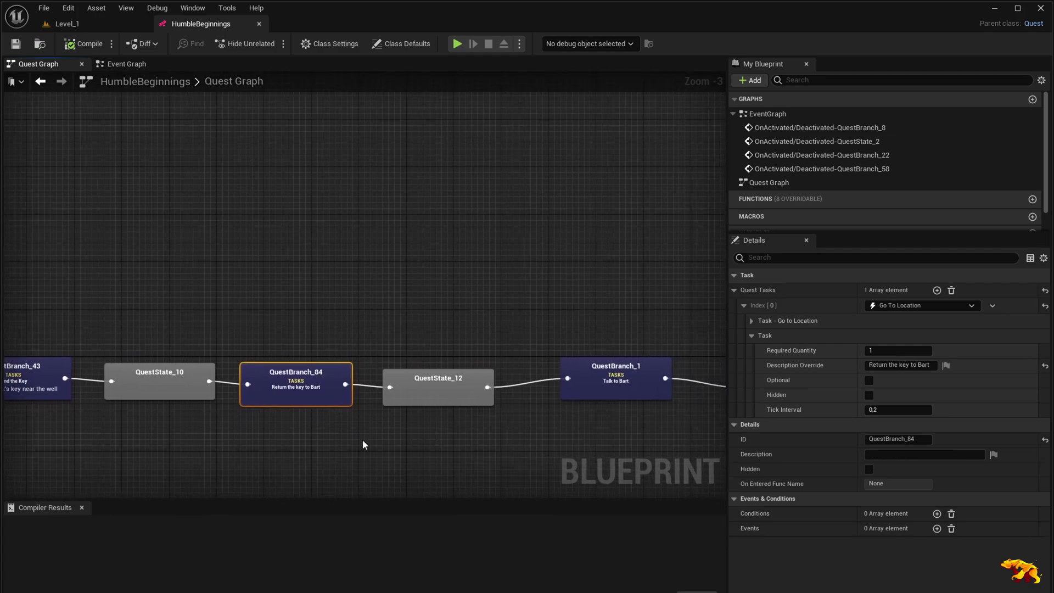
left_click(604, 391)
right_click_drag(667, 429, 445, 439)
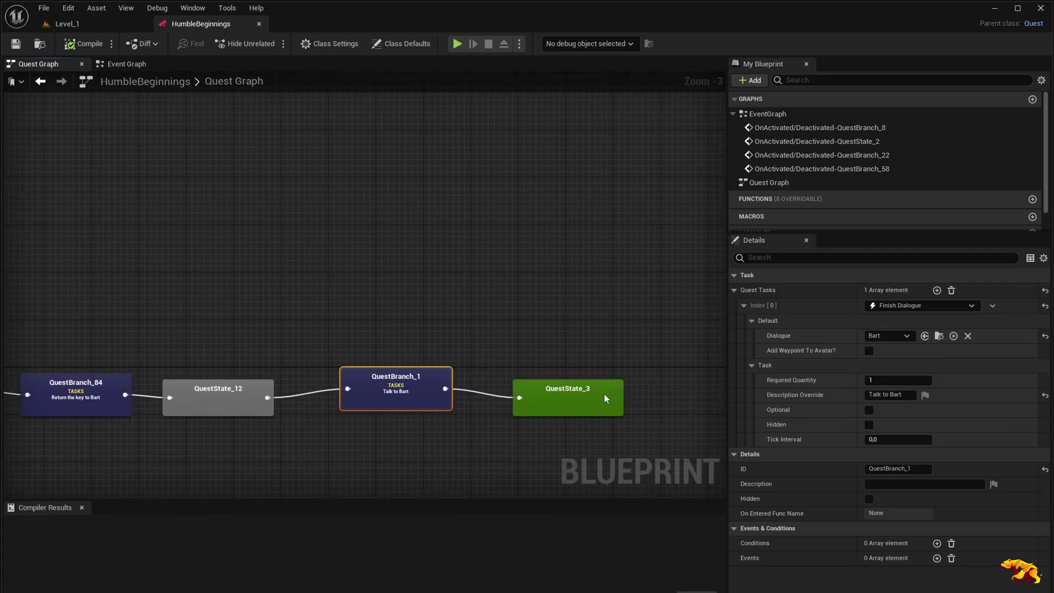
Return to Level_1, start a play session and move the character along the stone path beside the wheat field.
key("ctrl+space")
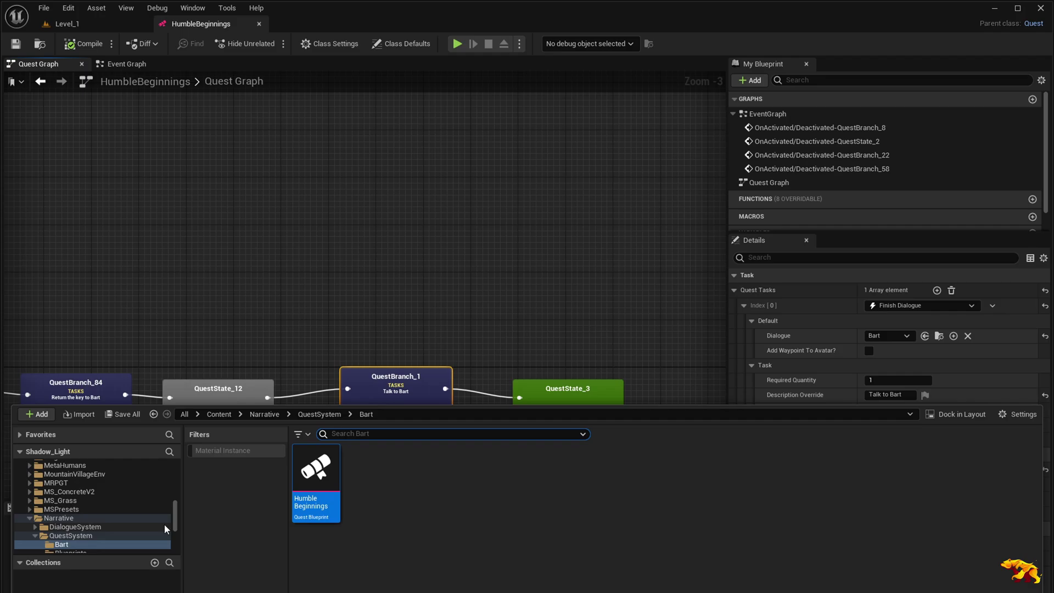
left_click(91, 26)
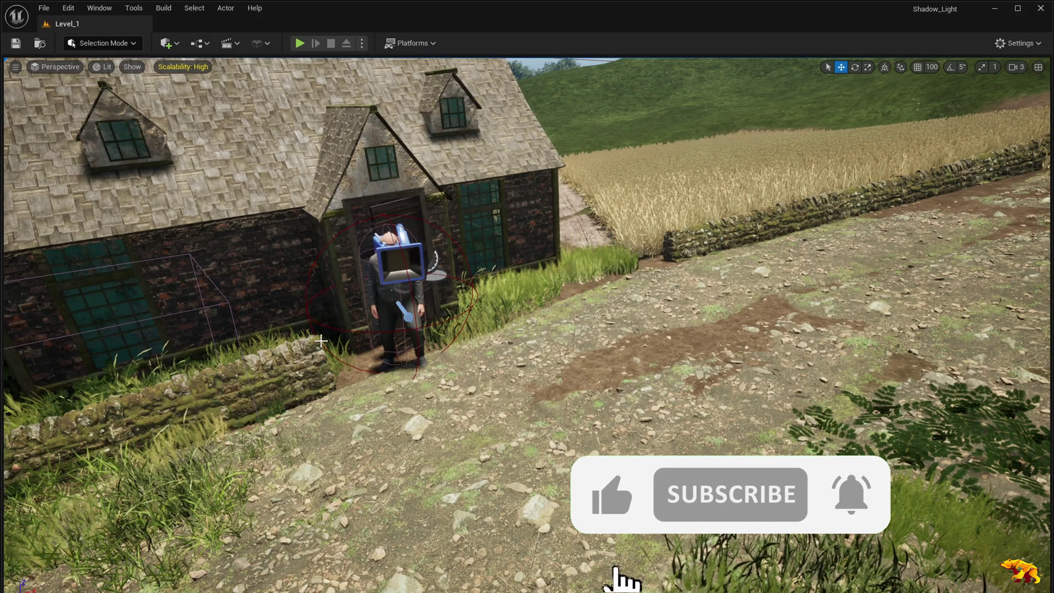
key("alt+p")
key("w")
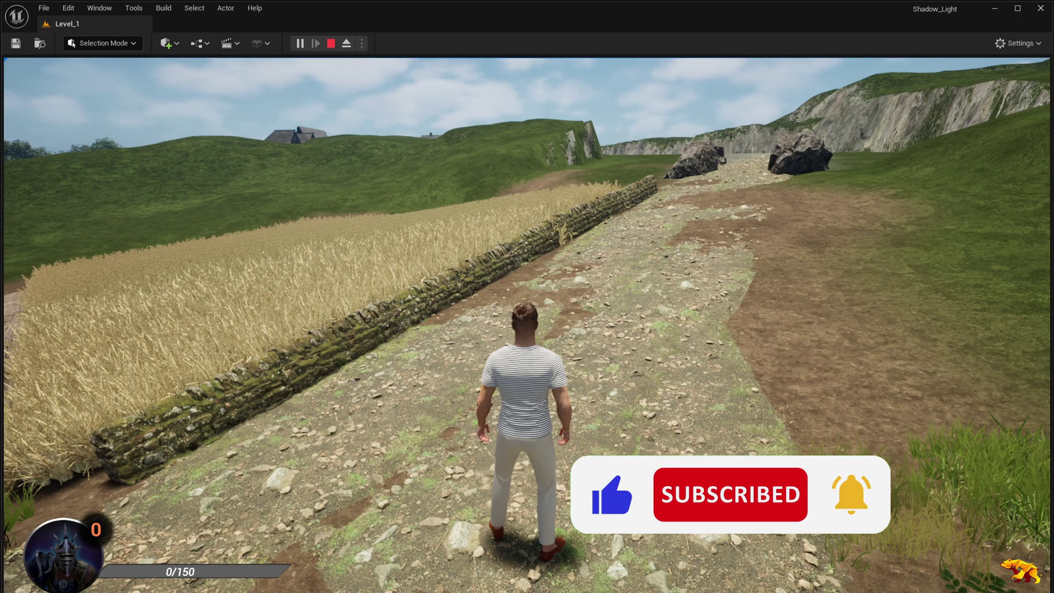
Take the character along the gravel road past the cliffs to the village market, looking around the surroundings.
key("w")
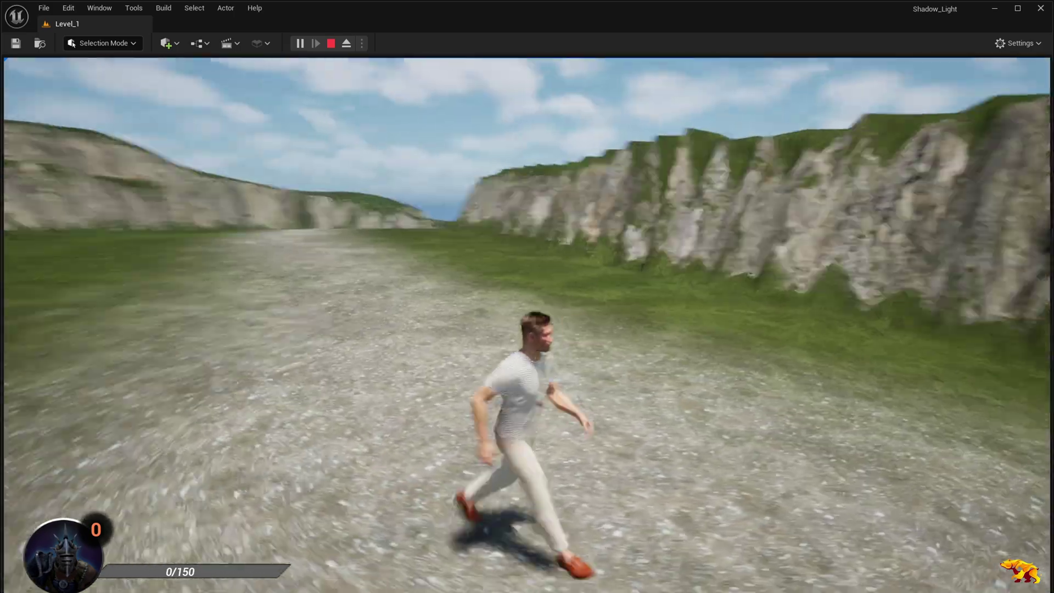
key("w")
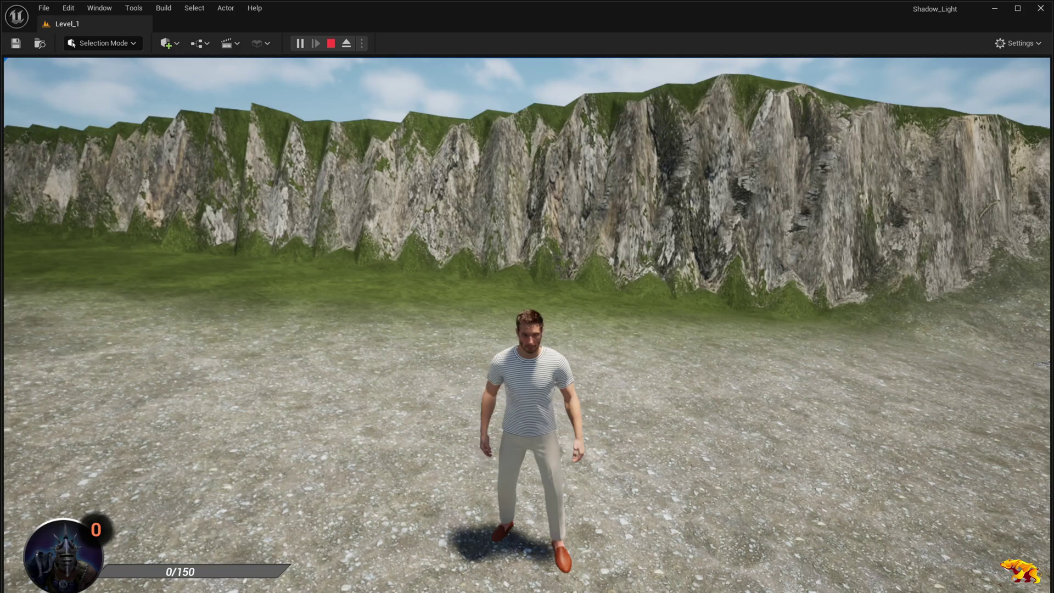
key("a")
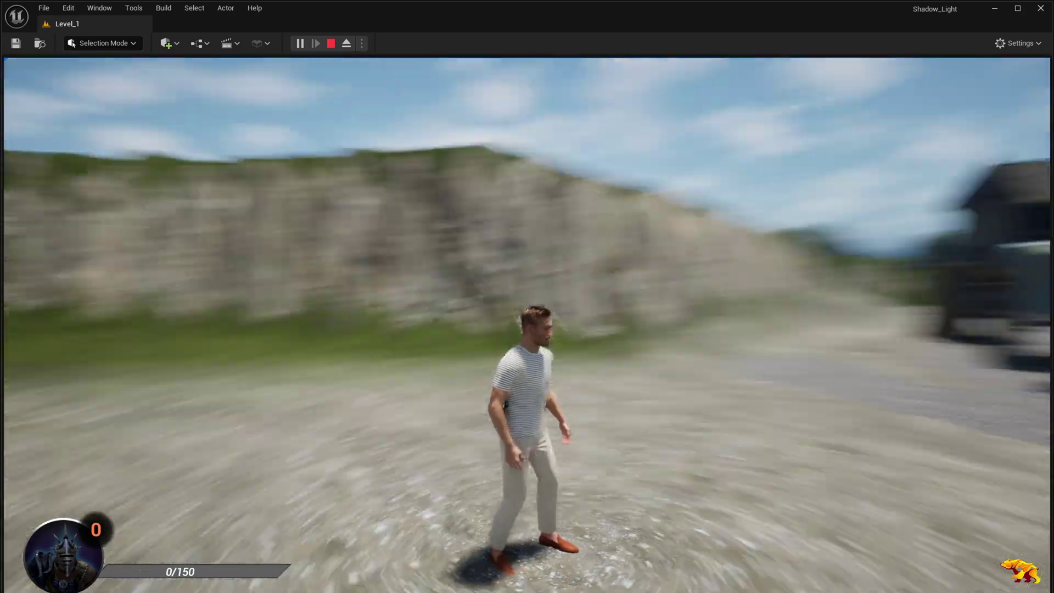
key("d")
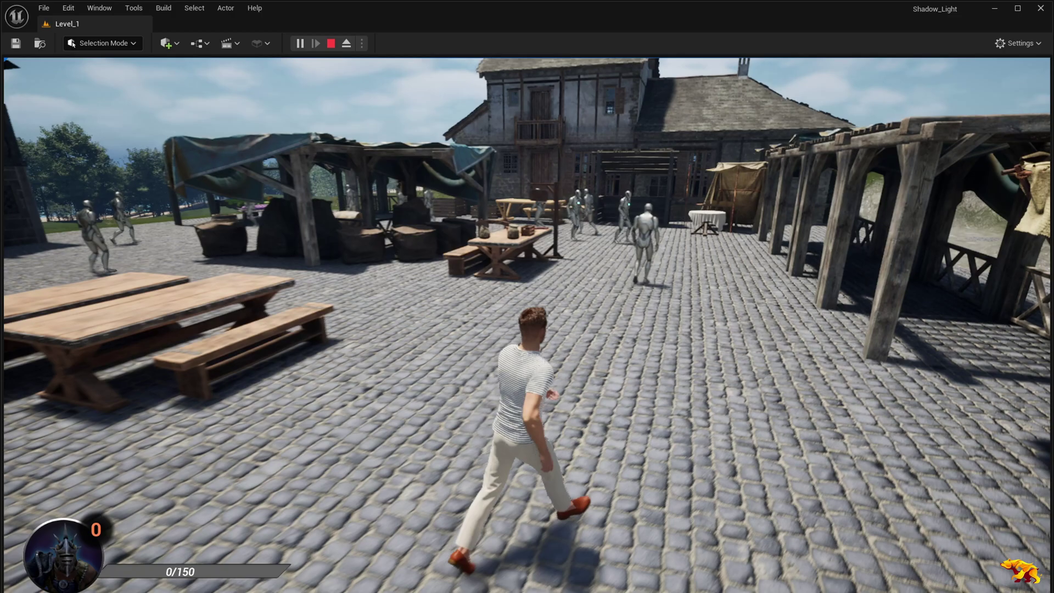
Run the character through the cobbled market square past the stalls and walking mannequin characters.
key("w")
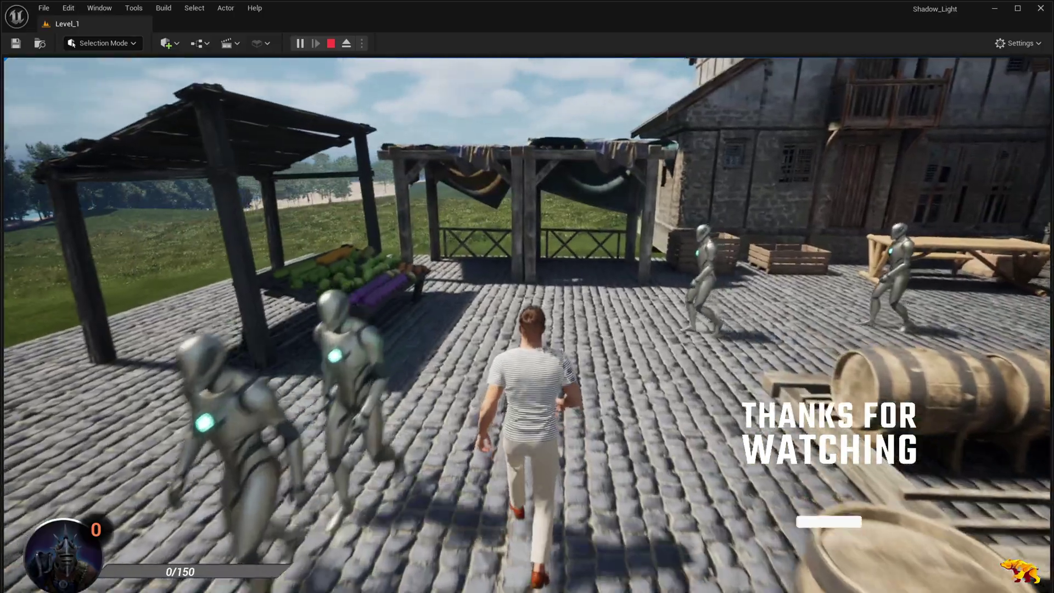
key("w")
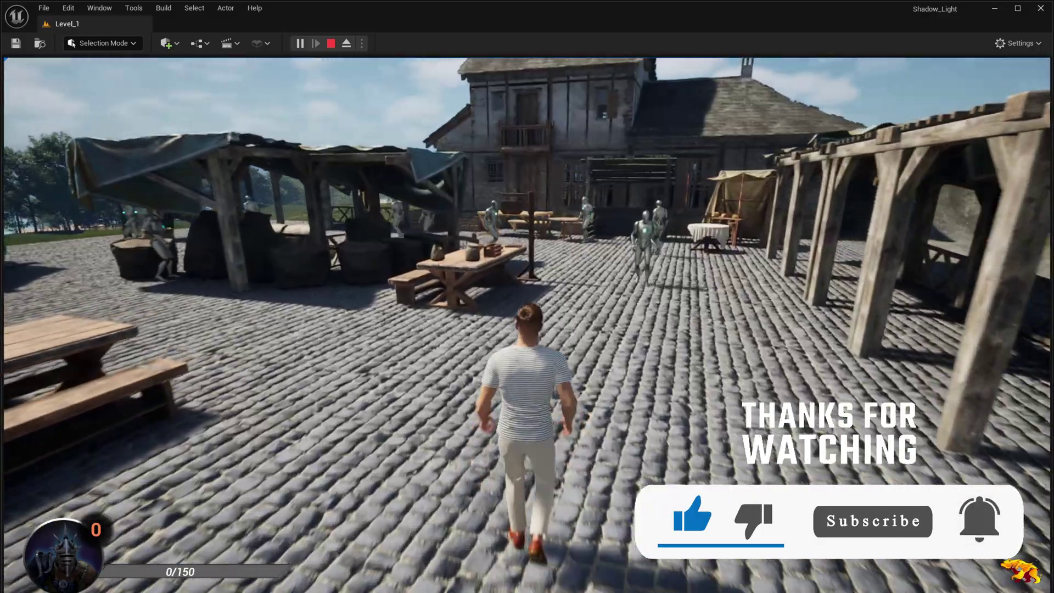
key("w")
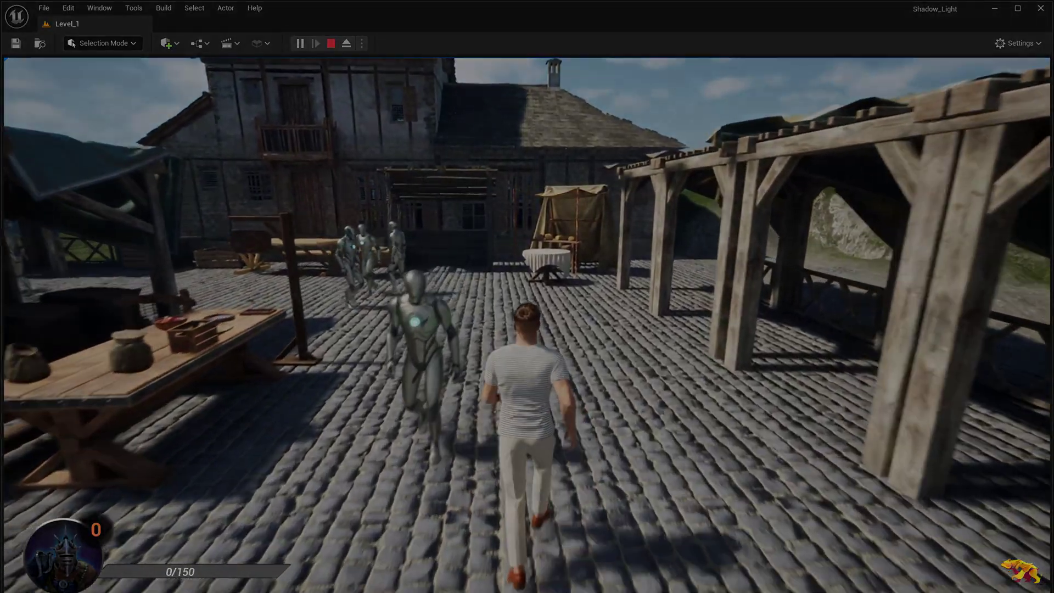